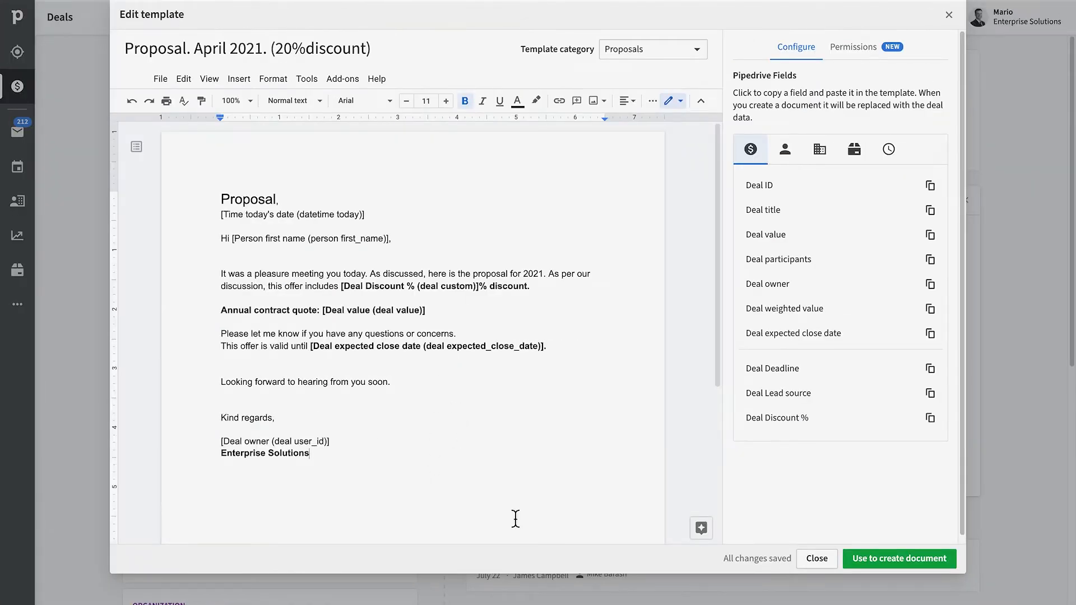
# Generate a document and copy its read-only link, then share the template with a colleague who can edit.
pyautogui.click(913, 563)
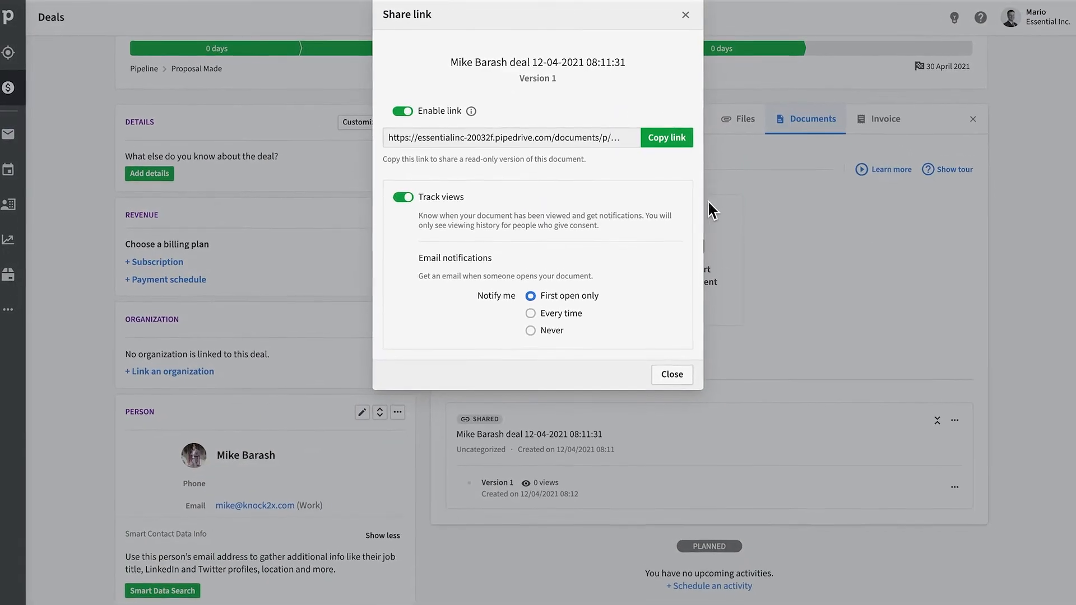
pyautogui.click(666, 137)
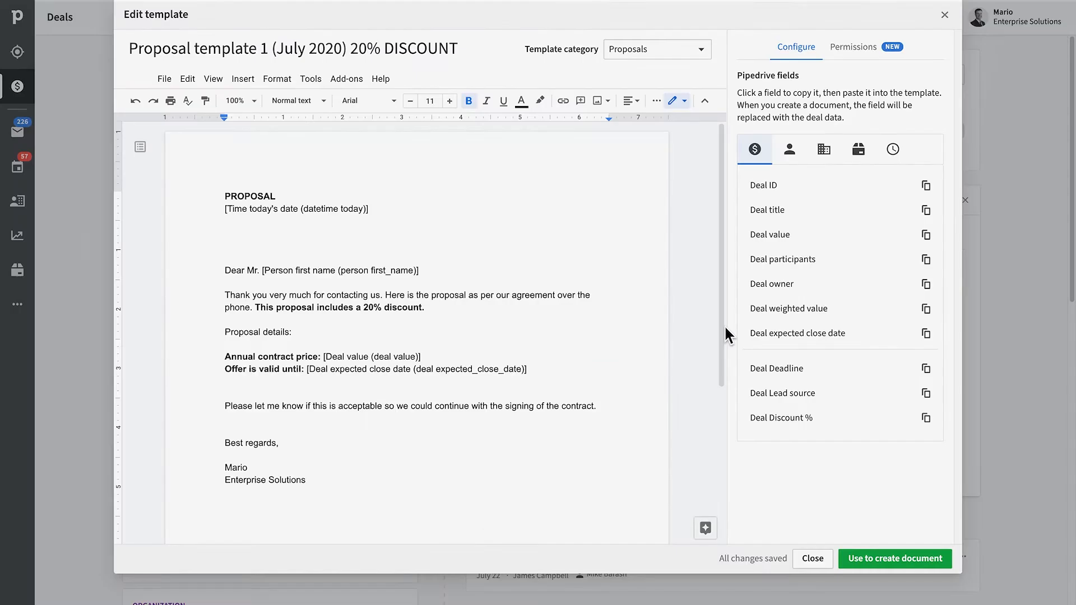
pyautogui.click(866, 53)
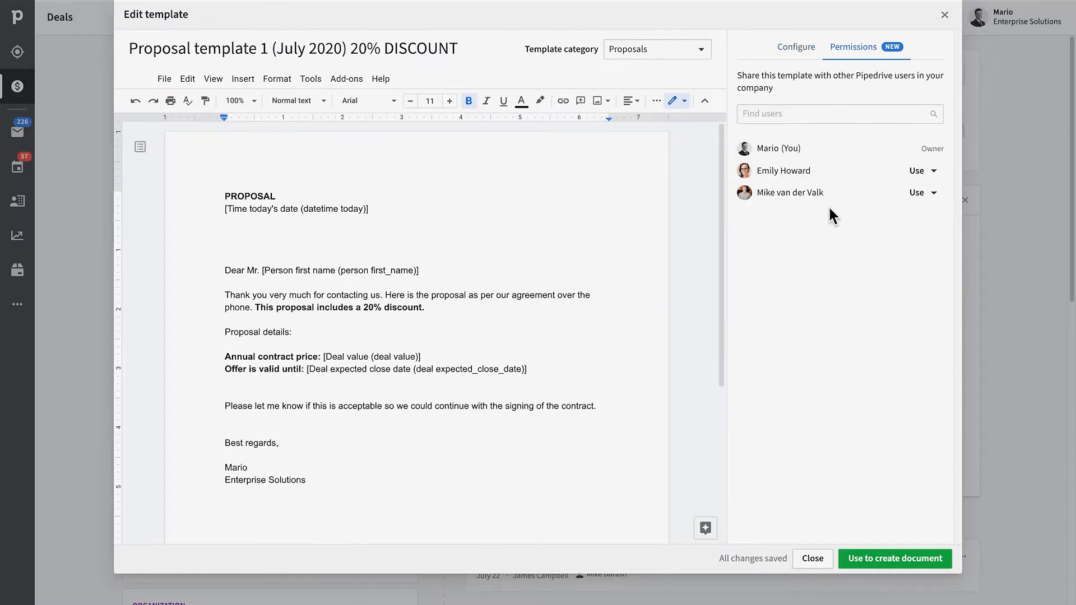
pyautogui.click(908, 114)
pyautogui.write('jam')
pyautogui.press('Down')
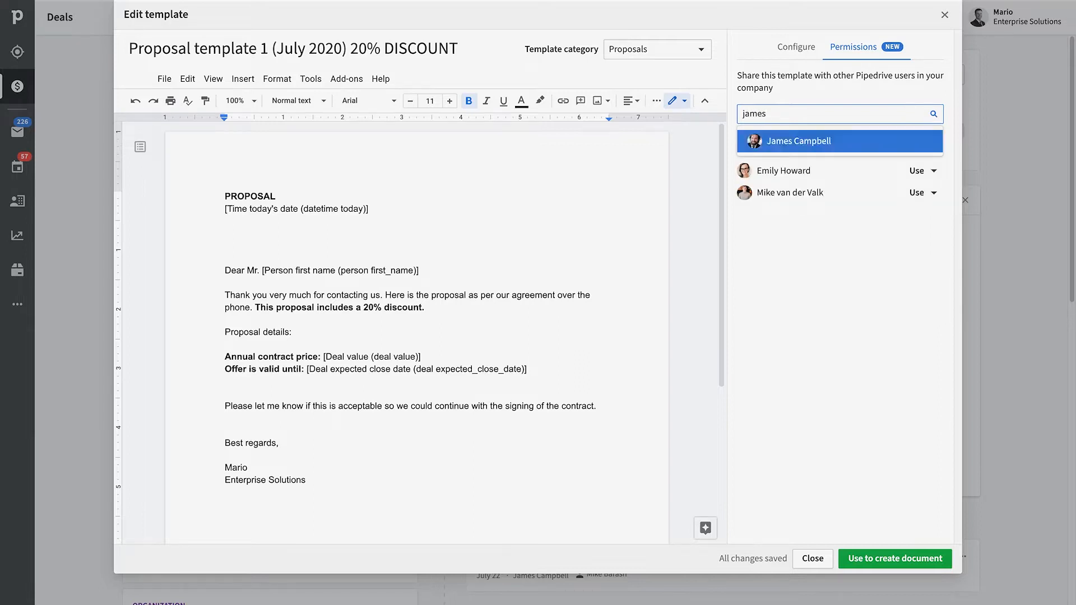
pyautogui.press('Return')
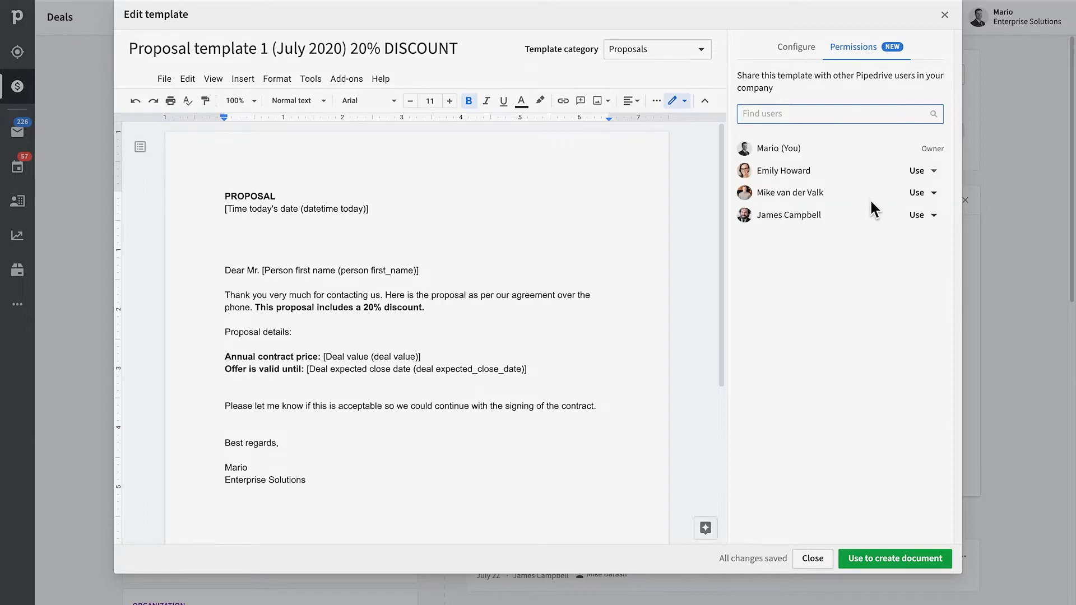
pyautogui.click(924, 217)
pyautogui.click(912, 264)
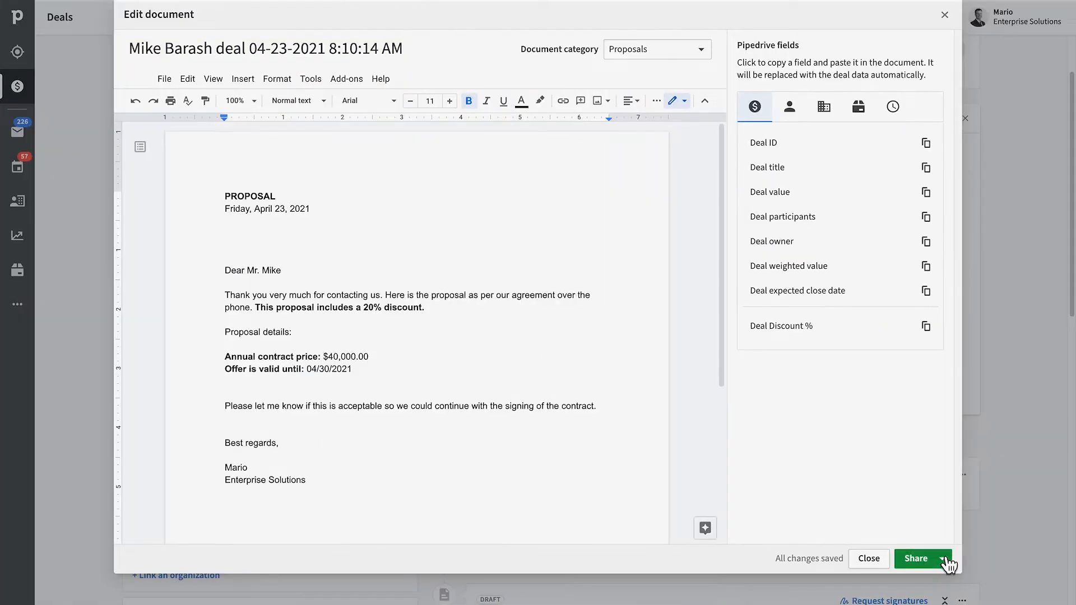
# Request signatures, then save the Smart Docs company settings with the Pipedrive logo hidden.
pyautogui.click(945, 560)
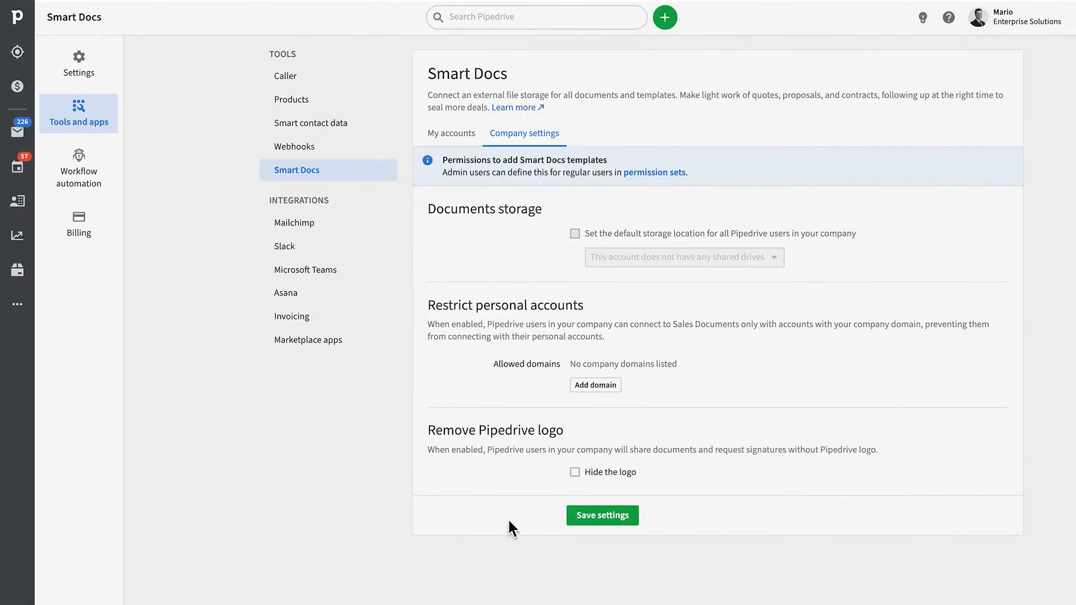
pyautogui.click(590, 517)
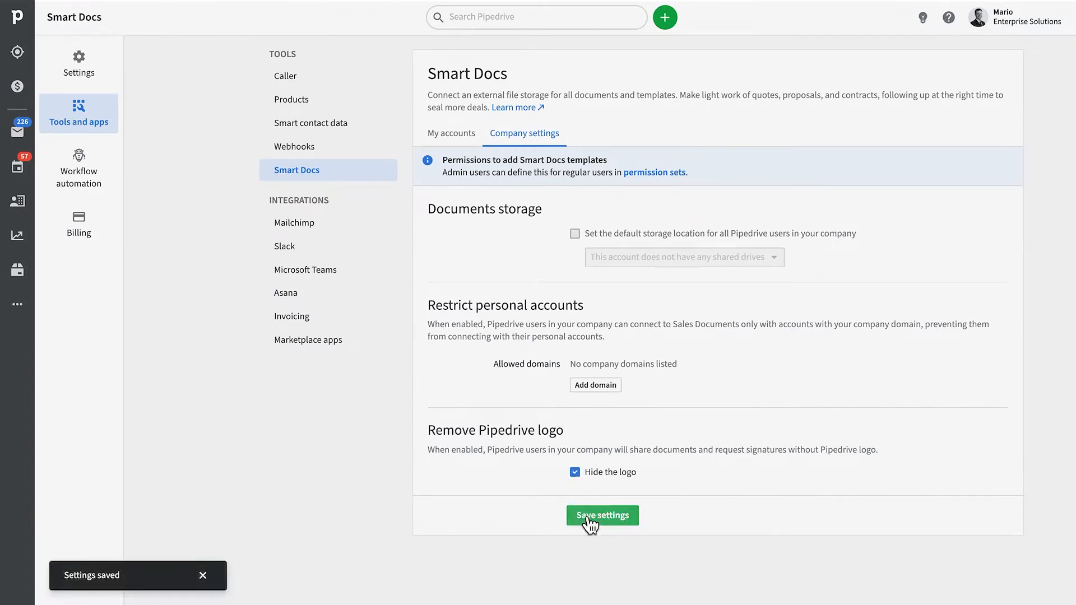
pyautogui.click(17, 85)
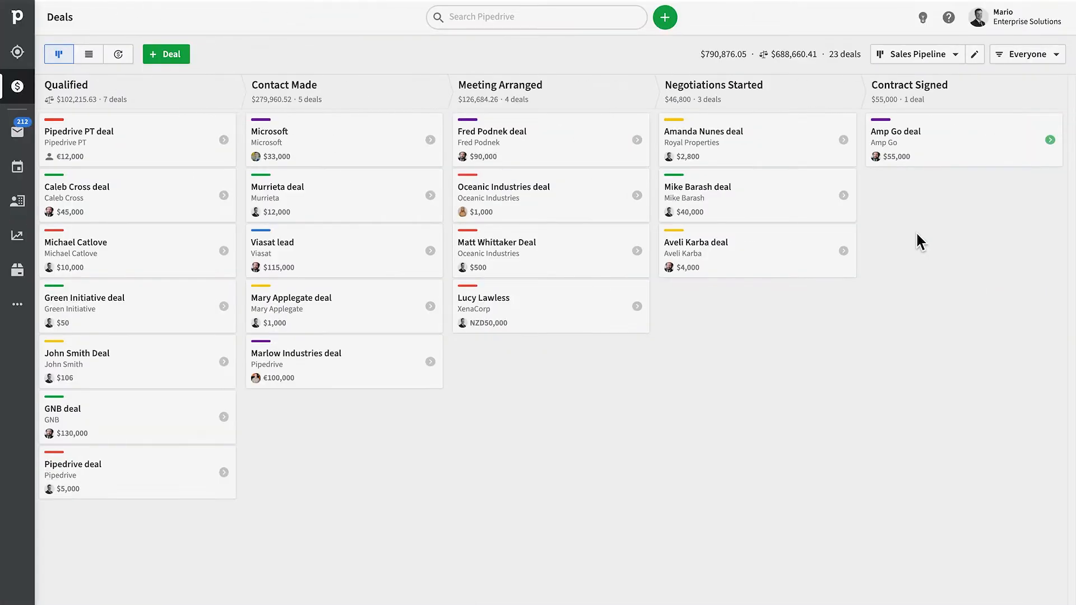
# Open the $40,000 Negotiations Started deal's Documents tab and start connecting cloud storage.
pyautogui.click(772, 198)
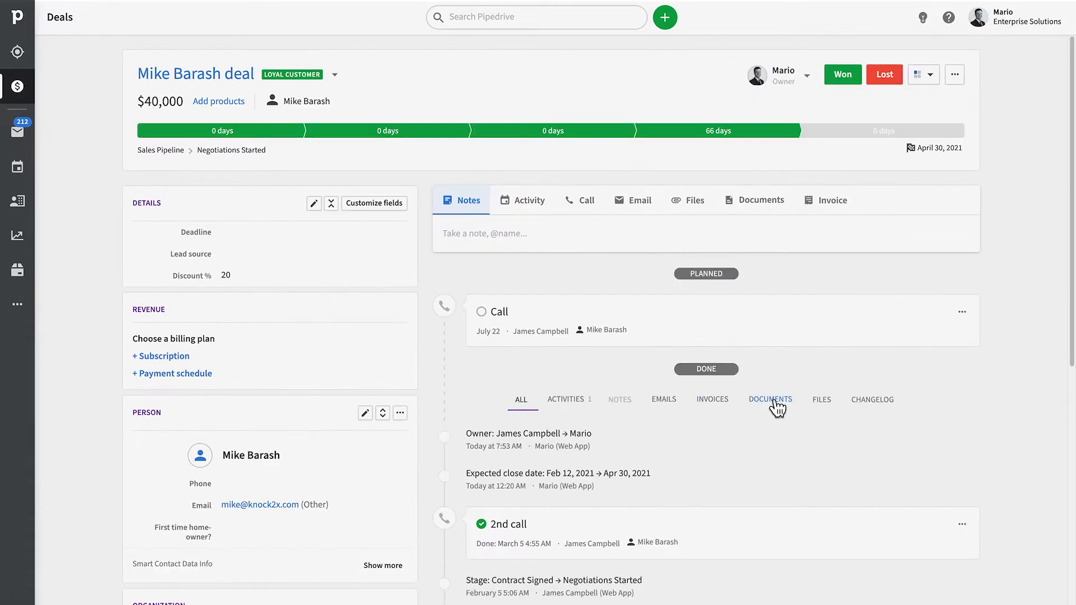
pyautogui.click(756, 208)
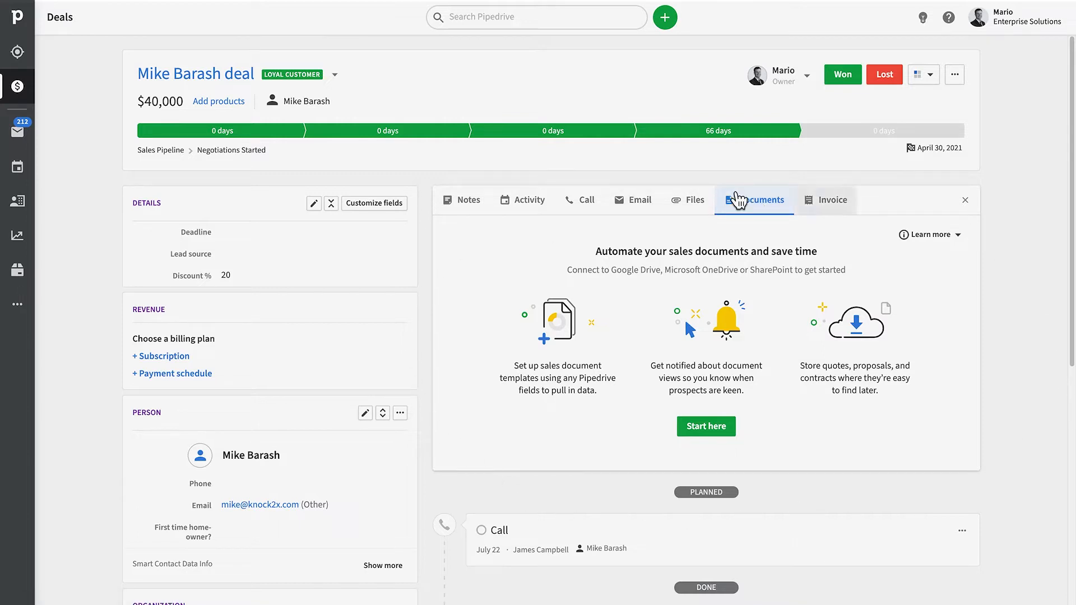
pyautogui.click(712, 440)
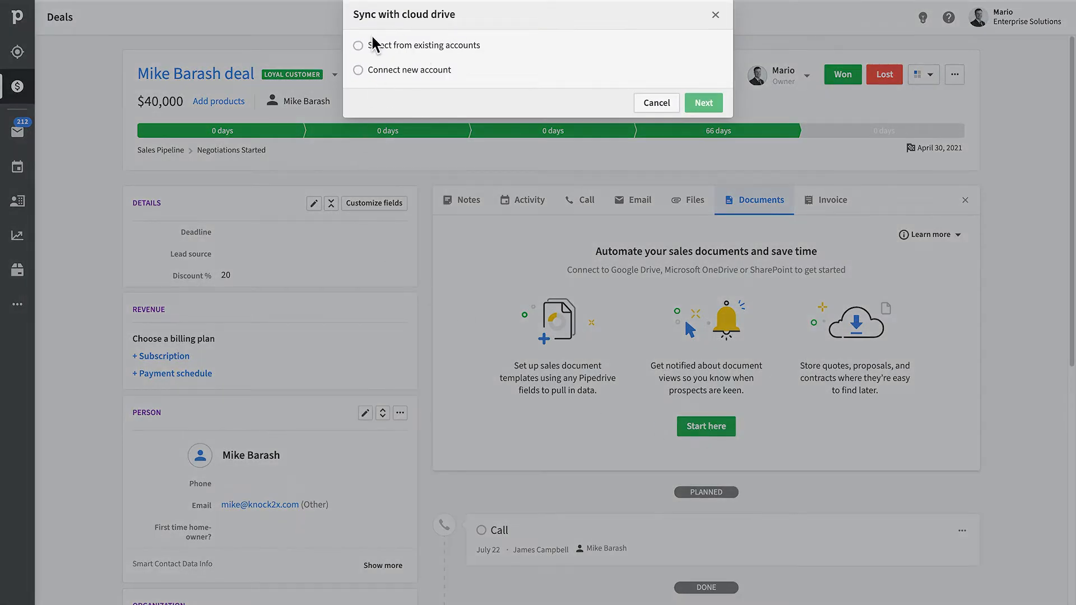
# Connect a new Google Drive account, allow access, and keep Personal Drive as document storage.
pyautogui.click(404, 73)
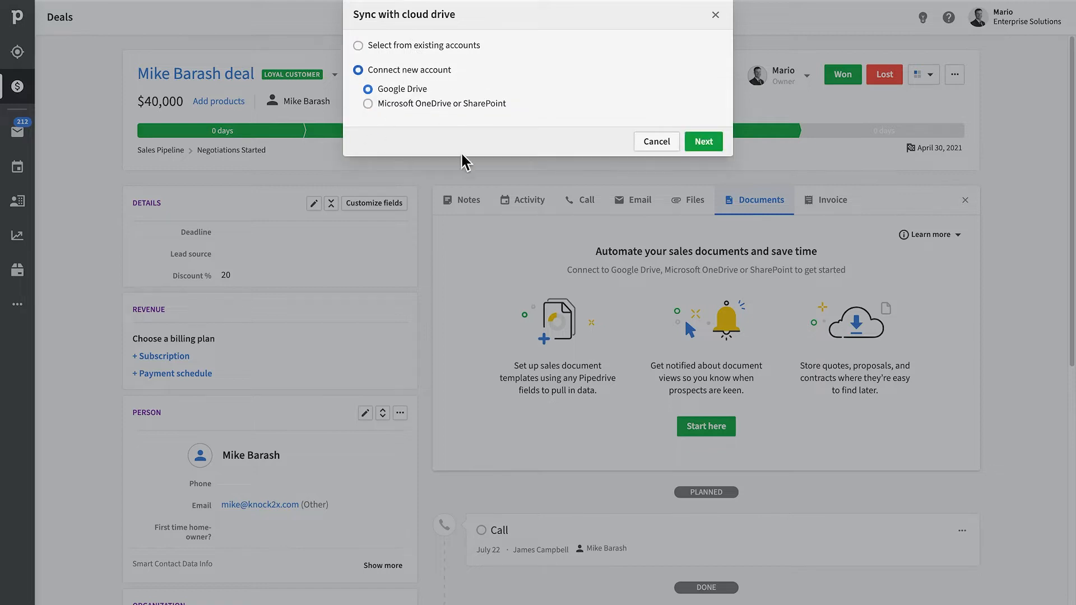
pyautogui.click(703, 141)
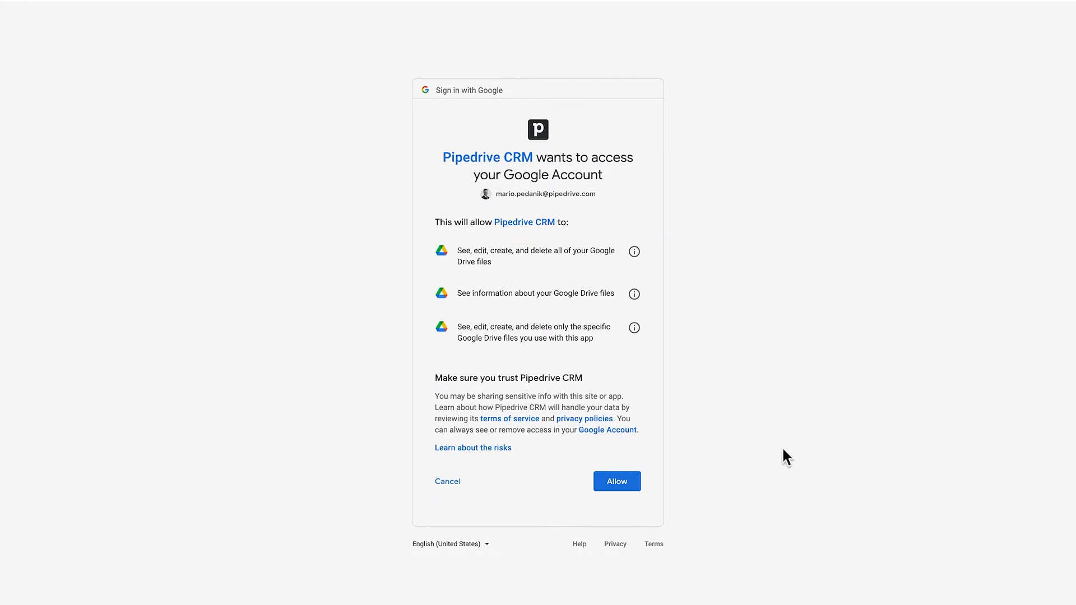
pyautogui.click(636, 485)
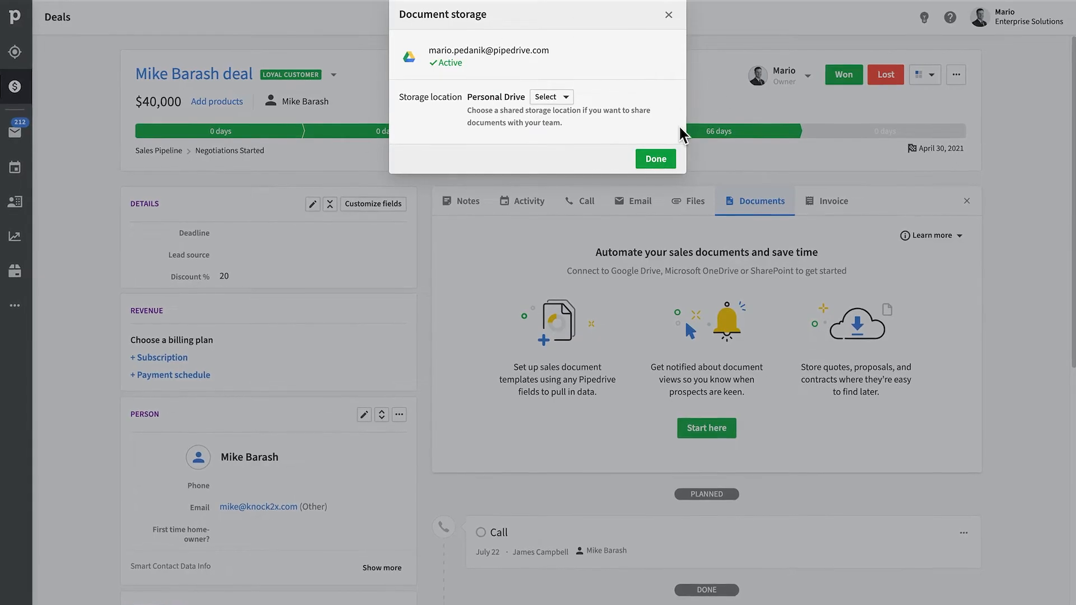
pyautogui.click(565, 98)
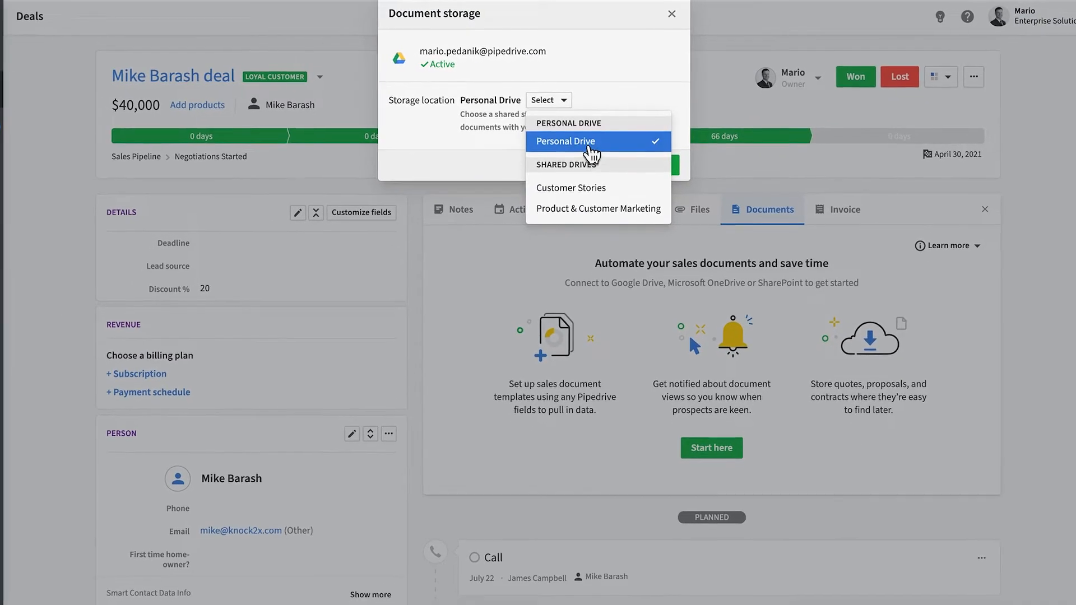
pyautogui.click(590, 147)
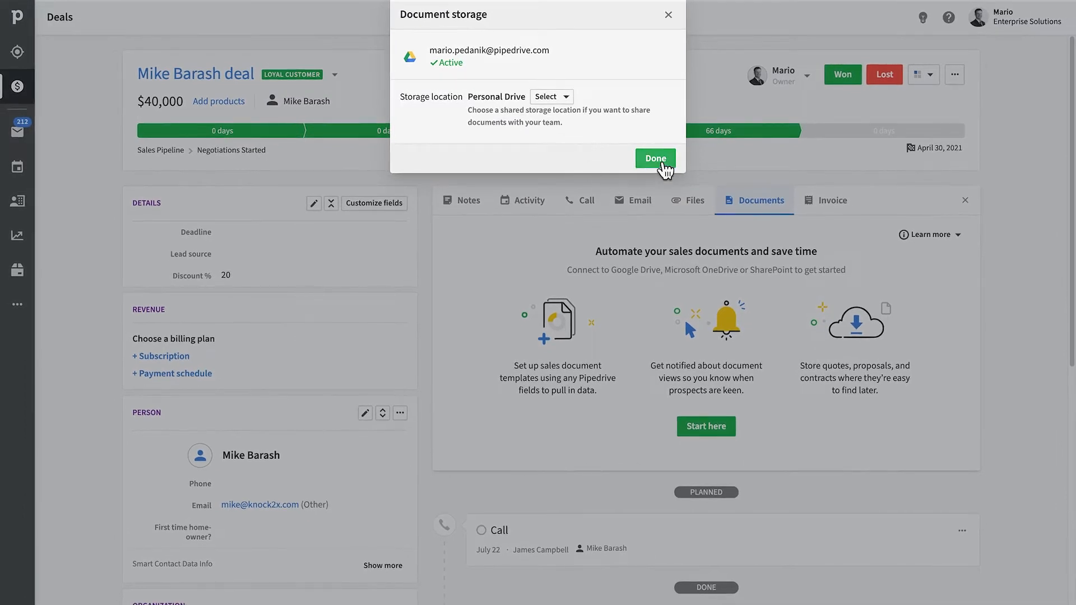
pyautogui.click(656, 159)
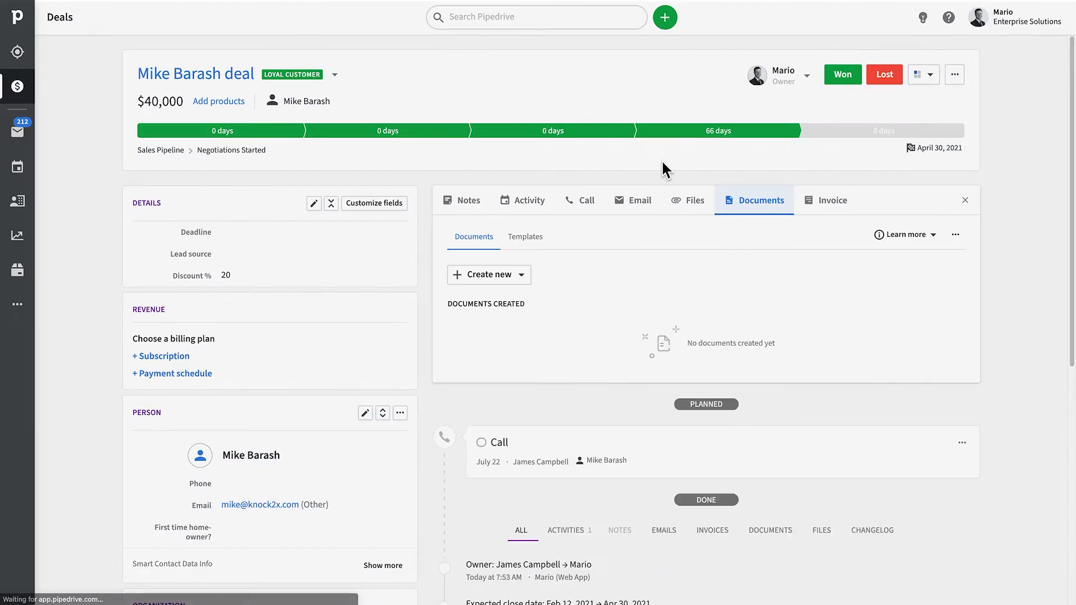
# Check the deal's document creation options, then show the Create new template choices under Templates.
pyautogui.click(1006, 23)
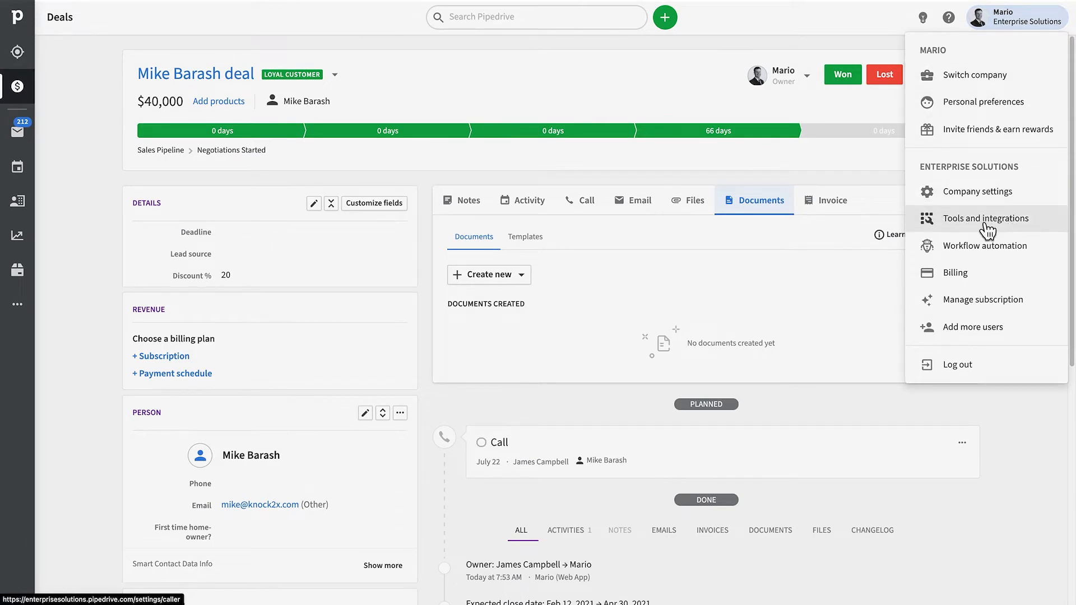
pyautogui.click(772, 280)
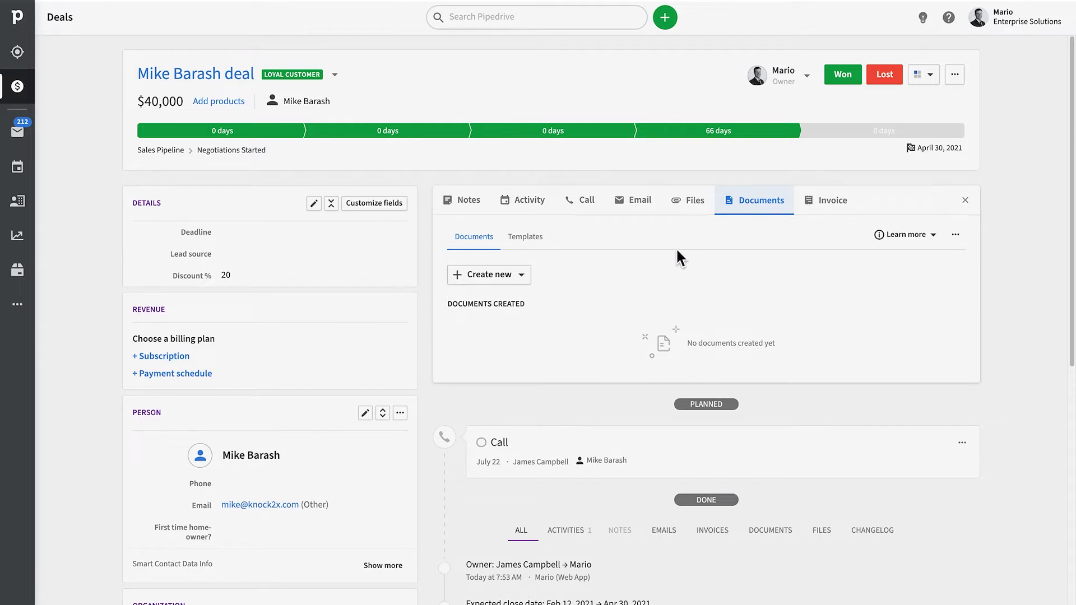
pyautogui.click(507, 281)
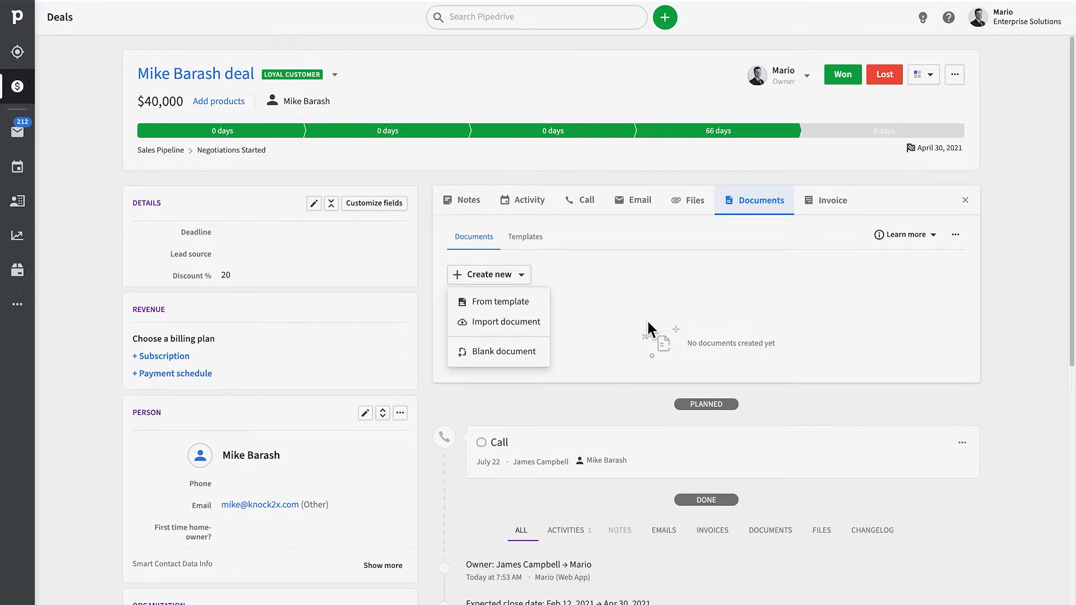
pyautogui.click(647, 299)
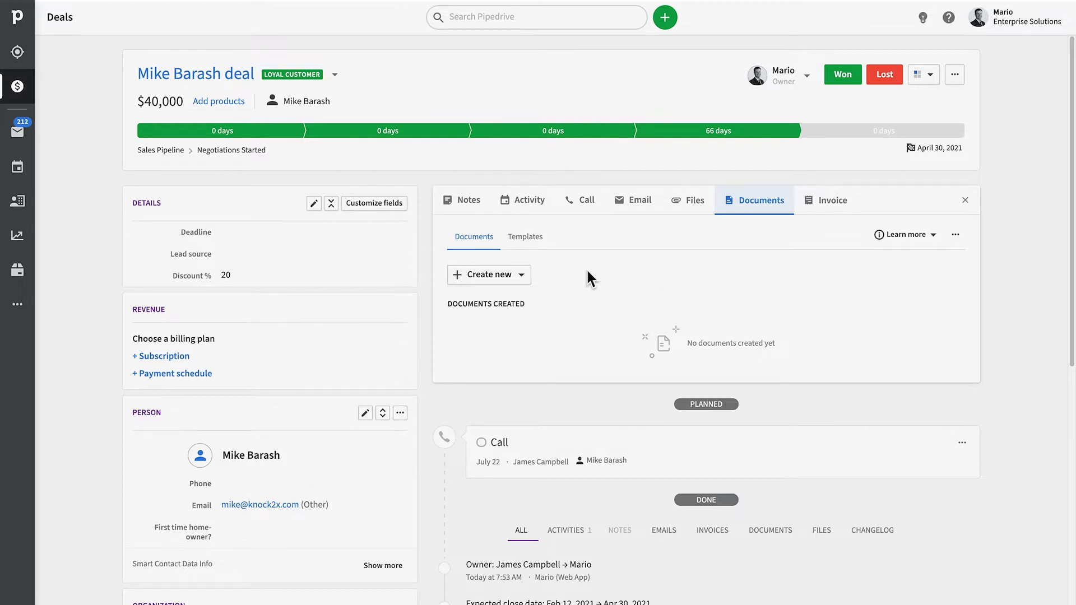
pyautogui.click(527, 245)
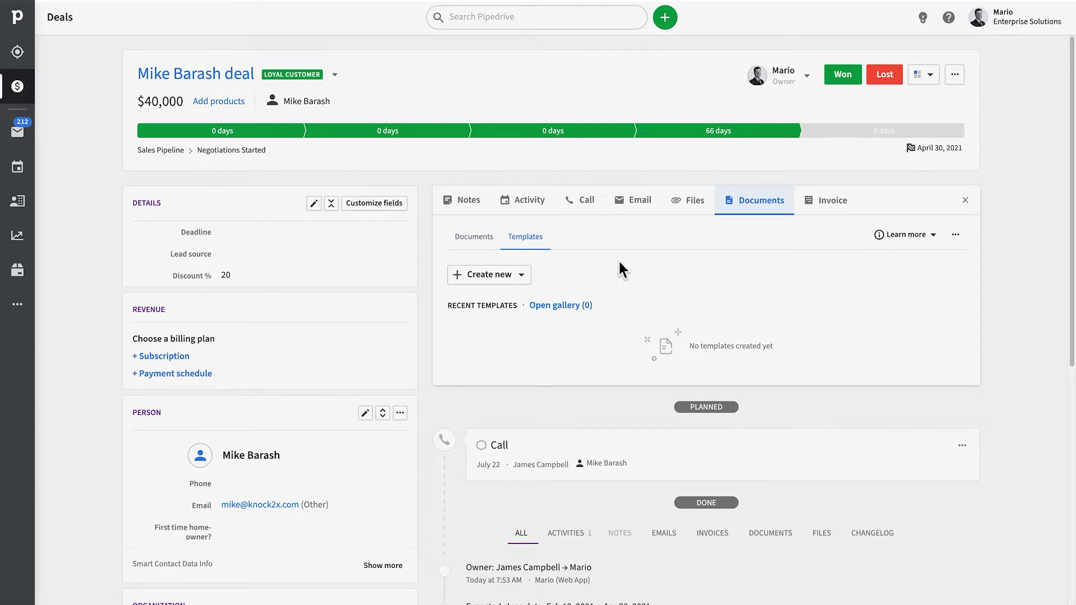
pyautogui.click(526, 274)
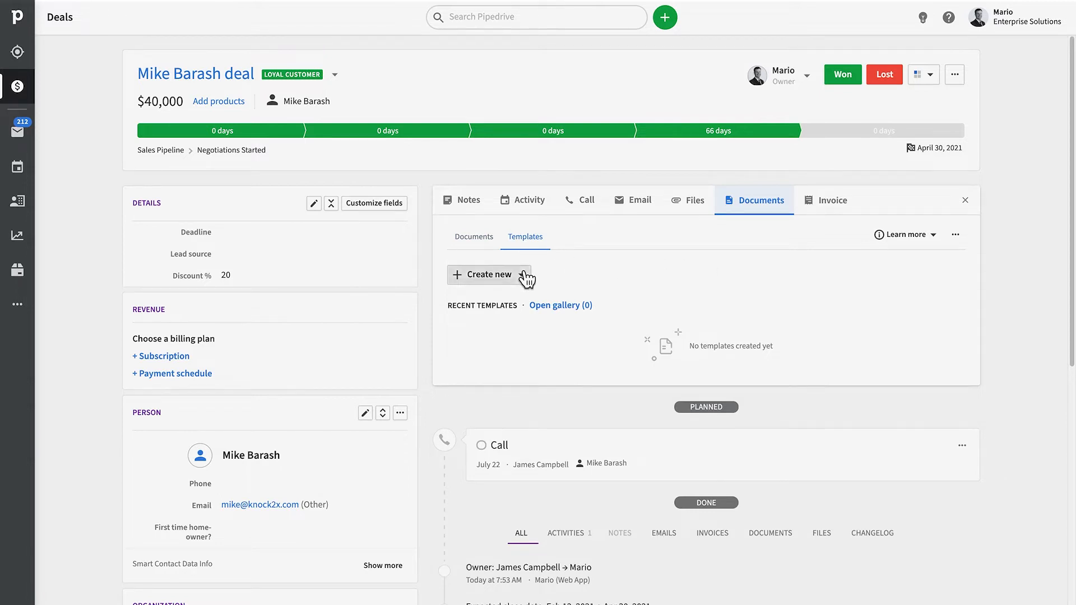
pyautogui.click(738, 296)
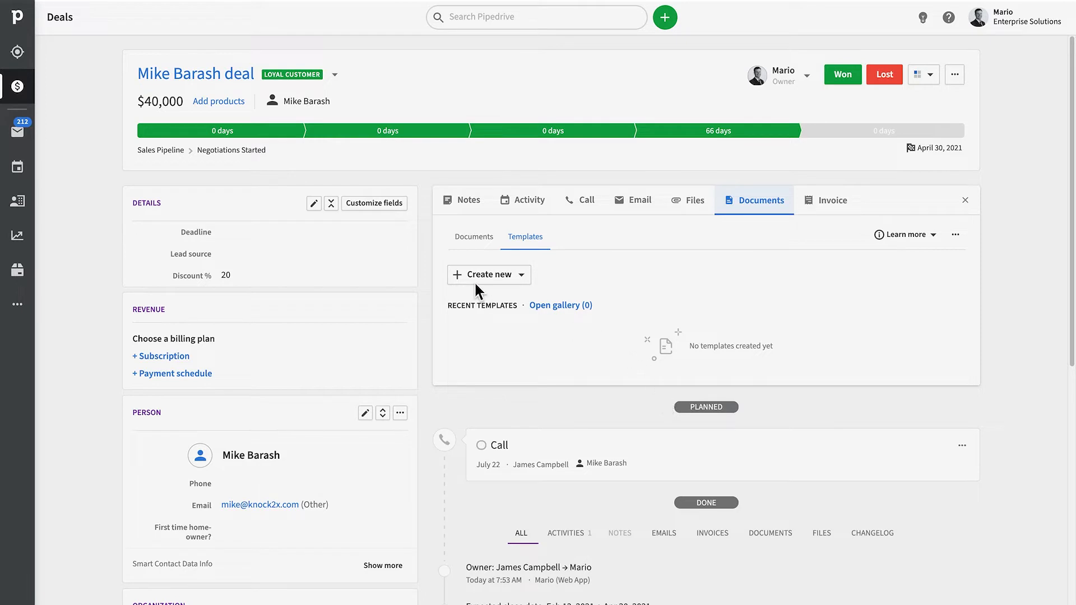
pyautogui.click(503, 278)
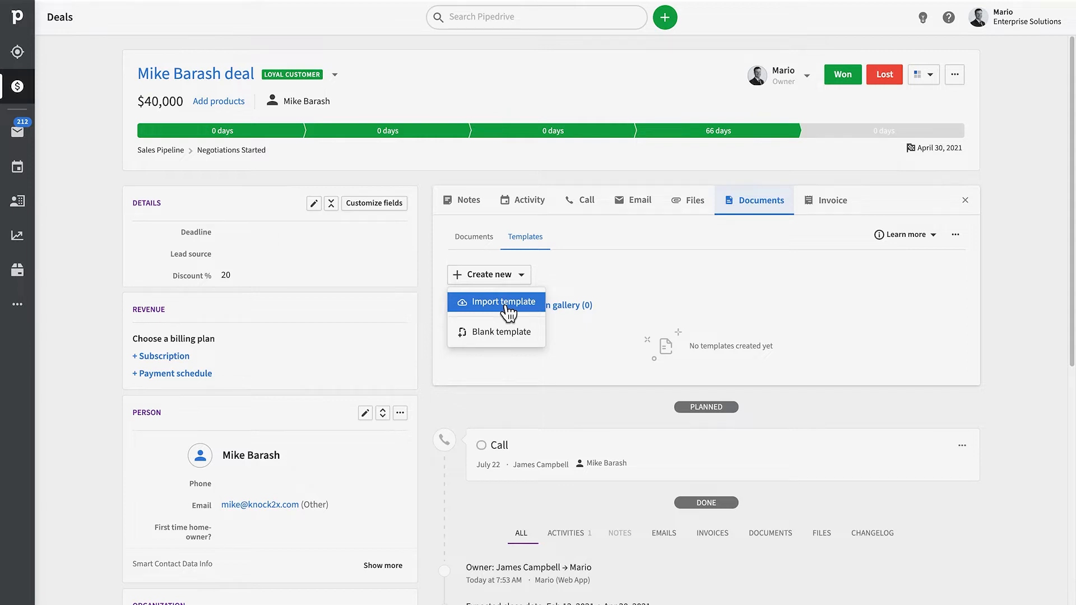
# Create a blank template titled 'Proposal. April 2021. (20%discount)' in the Proposals category.
pyautogui.click(526, 331)
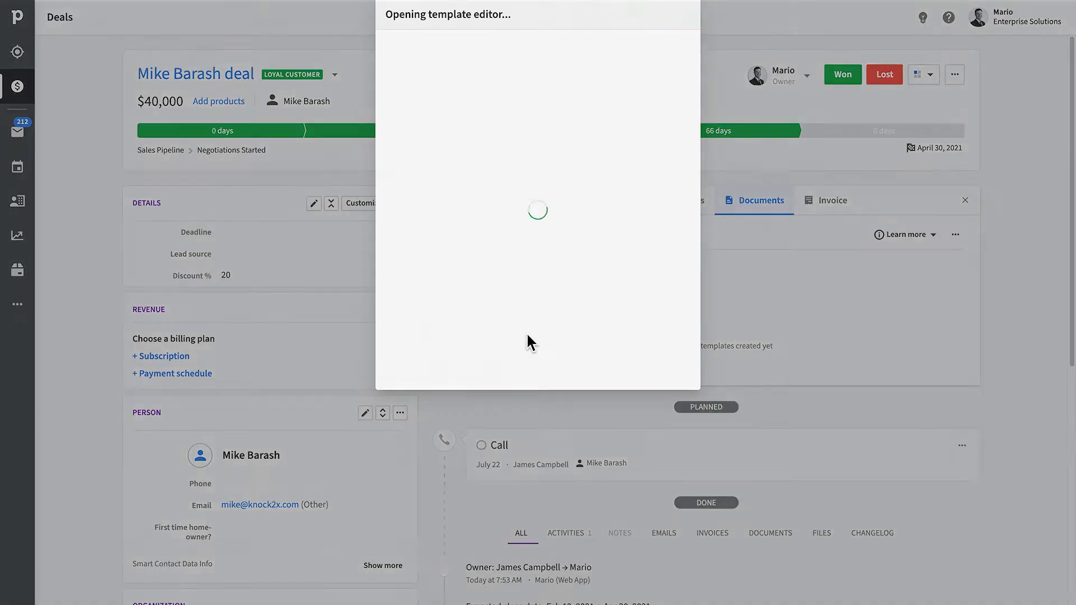
pyautogui.write('. April 2020.')
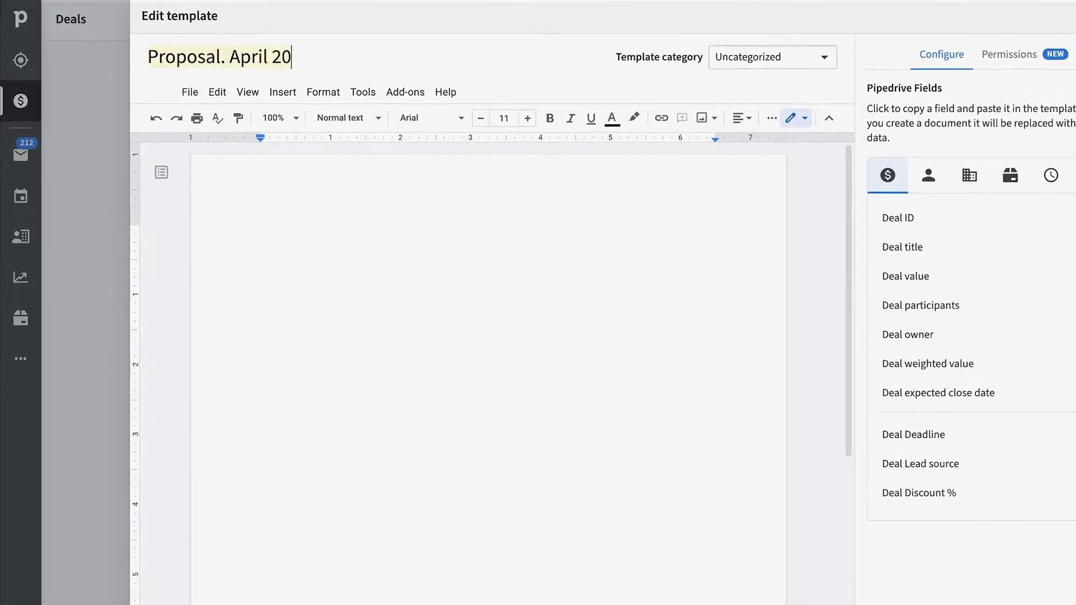
pyautogui.press('BackSpace')
pyautogui.press('BackSpace')
pyautogui.write('1. (20%di')
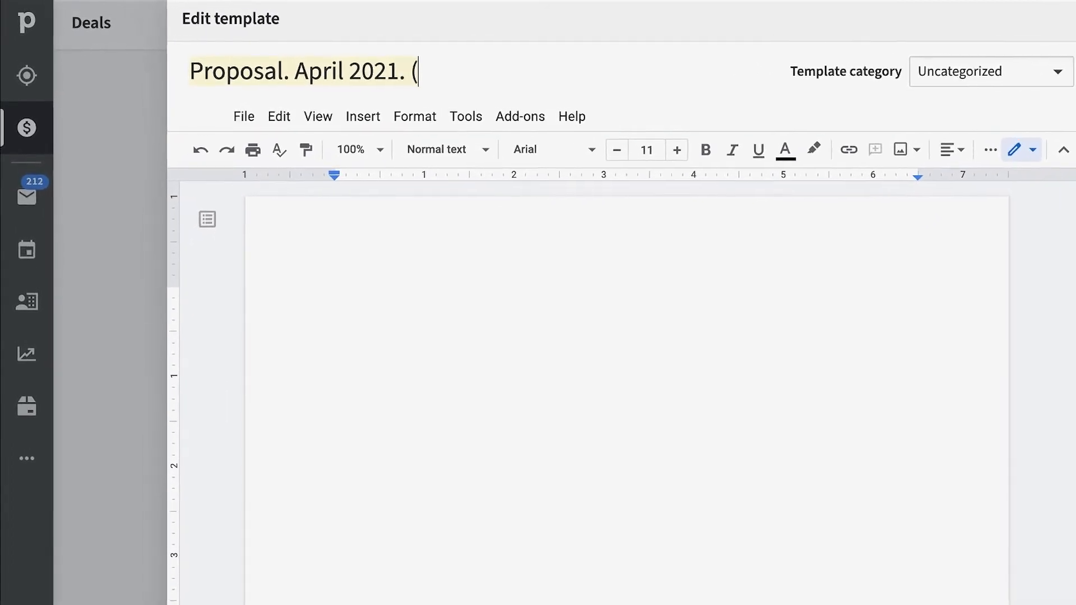
pyautogui.write('scount)')
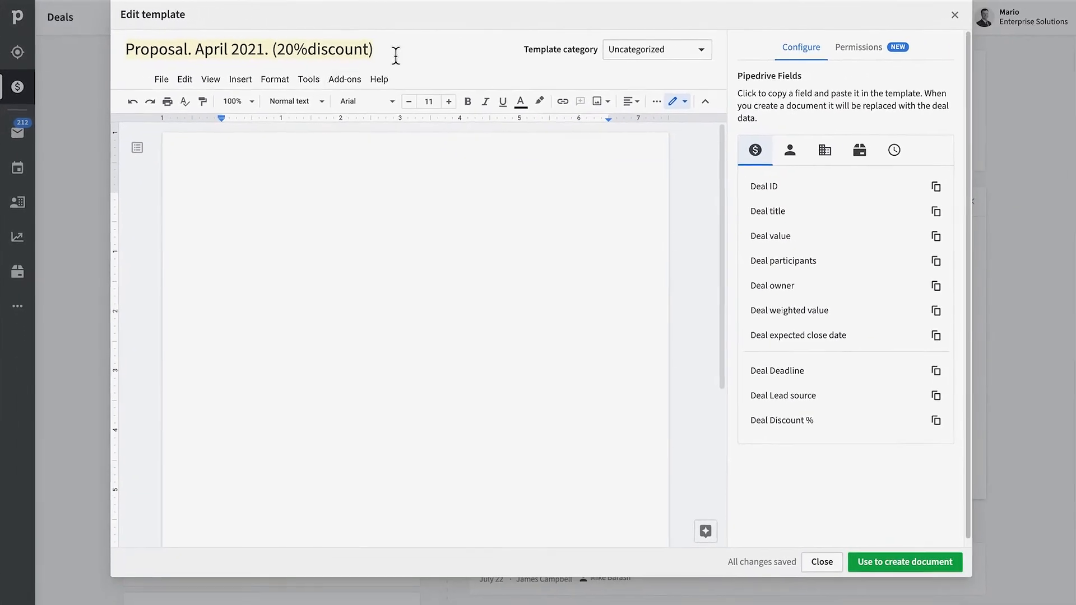
pyautogui.click(698, 53)
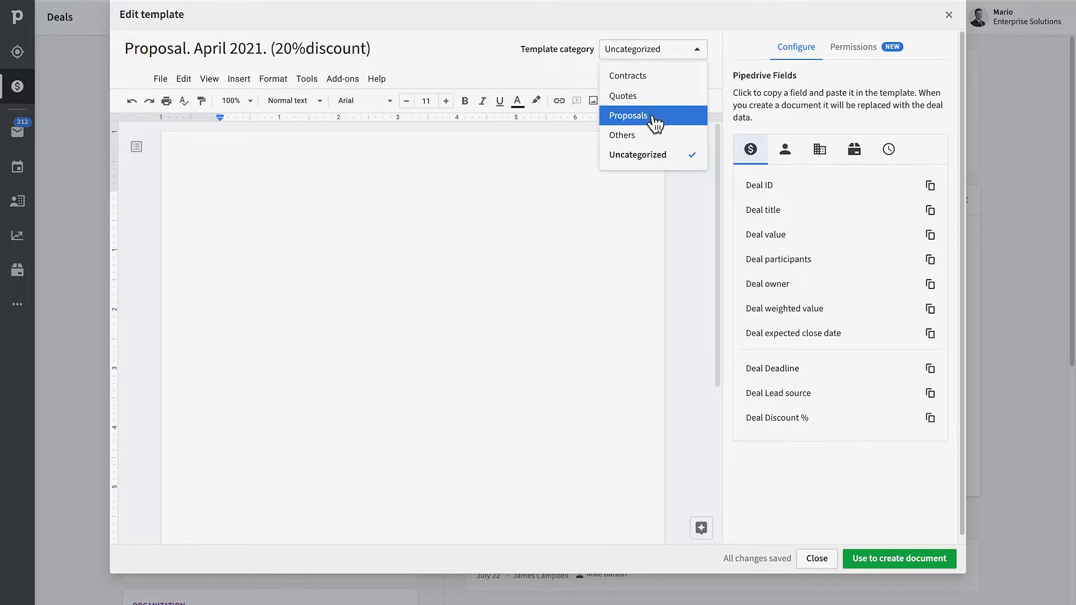
pyautogui.click(652, 118)
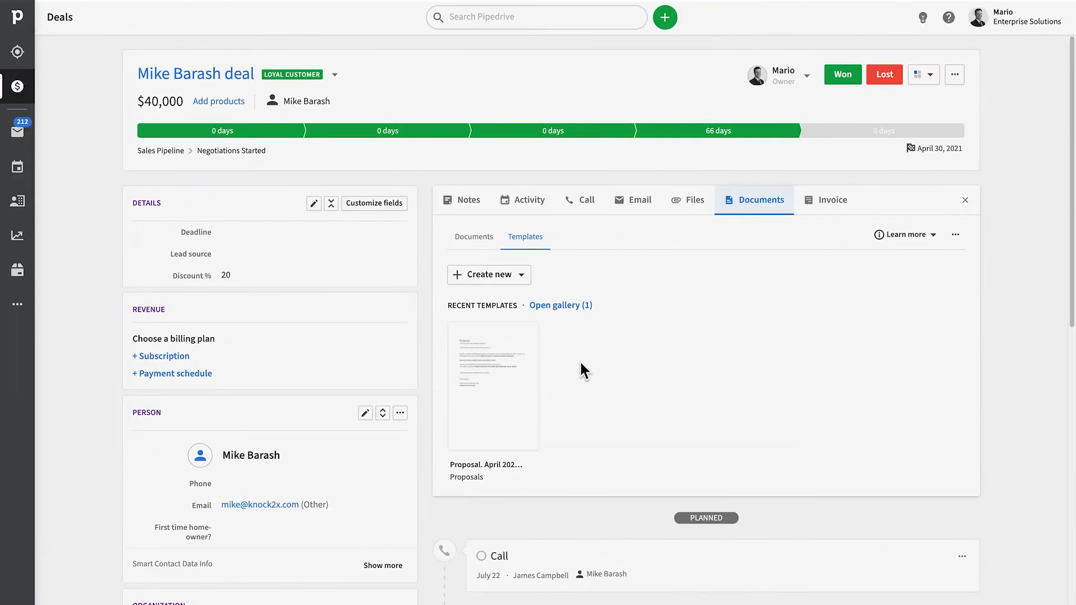
pyautogui.click(572, 306)
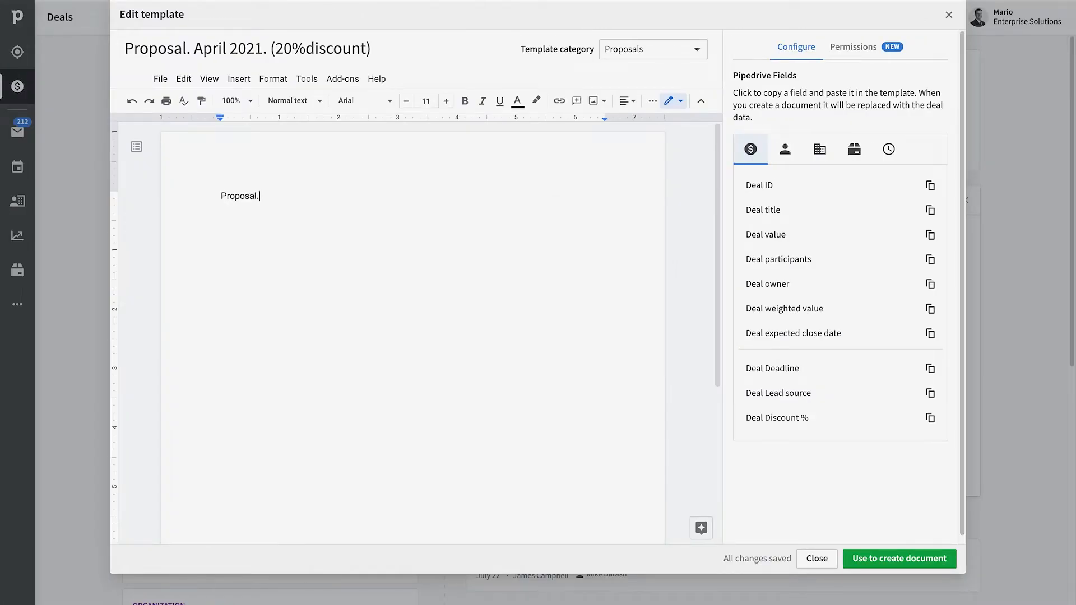
# Start the letter with 'Hi' followed by a Person first name placeholder.
pyautogui.press('Return')
pyautogui.write('Hi')
pyautogui.click(785, 149)
pyautogui.click(819, 149)
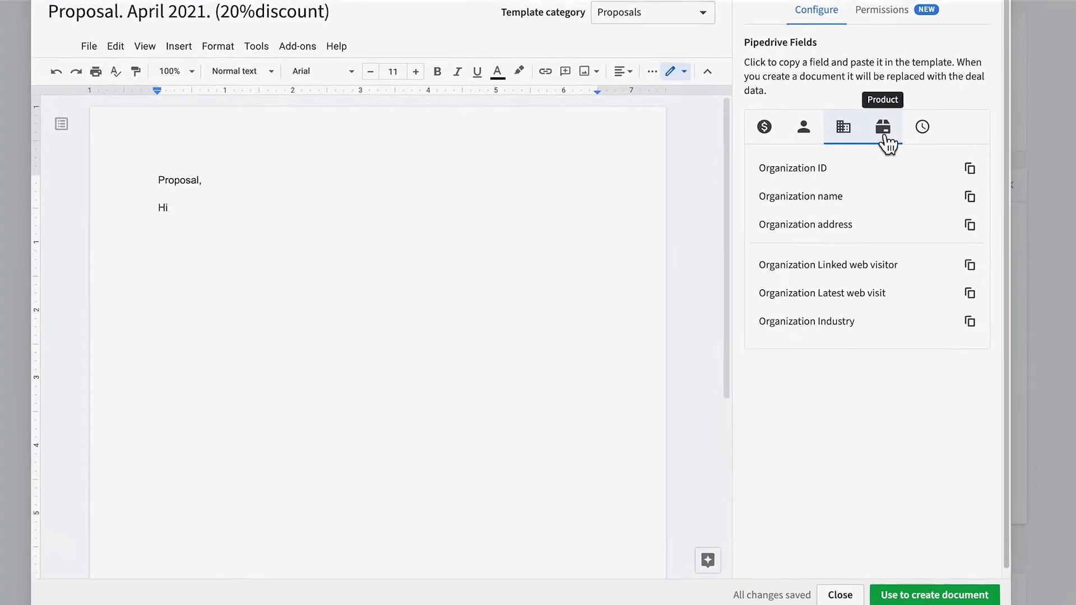
pyautogui.click(885, 135)
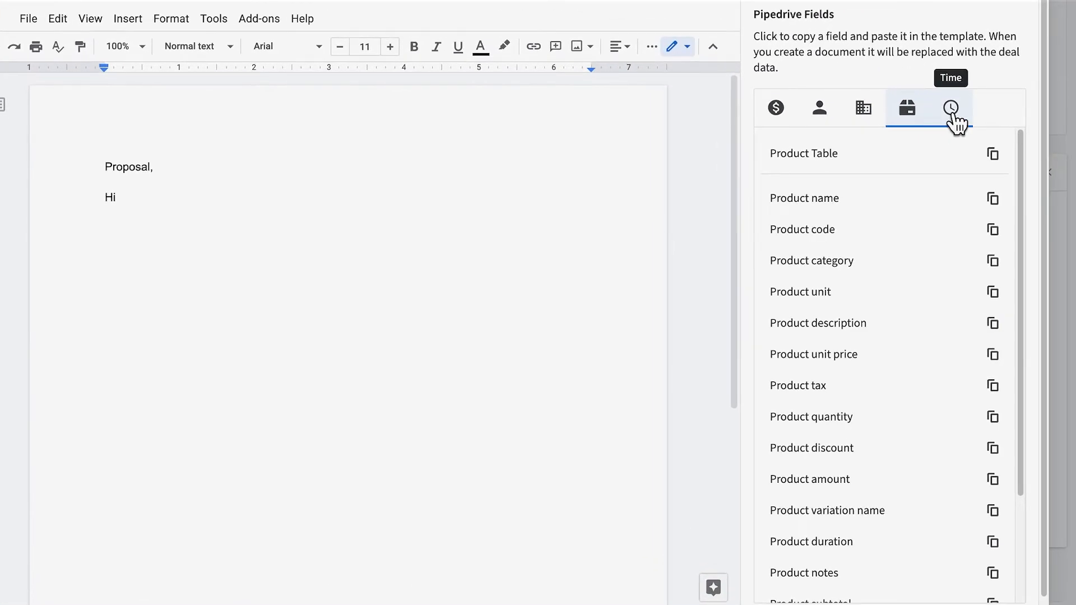
pyautogui.click(924, 131)
pyautogui.click(787, 116)
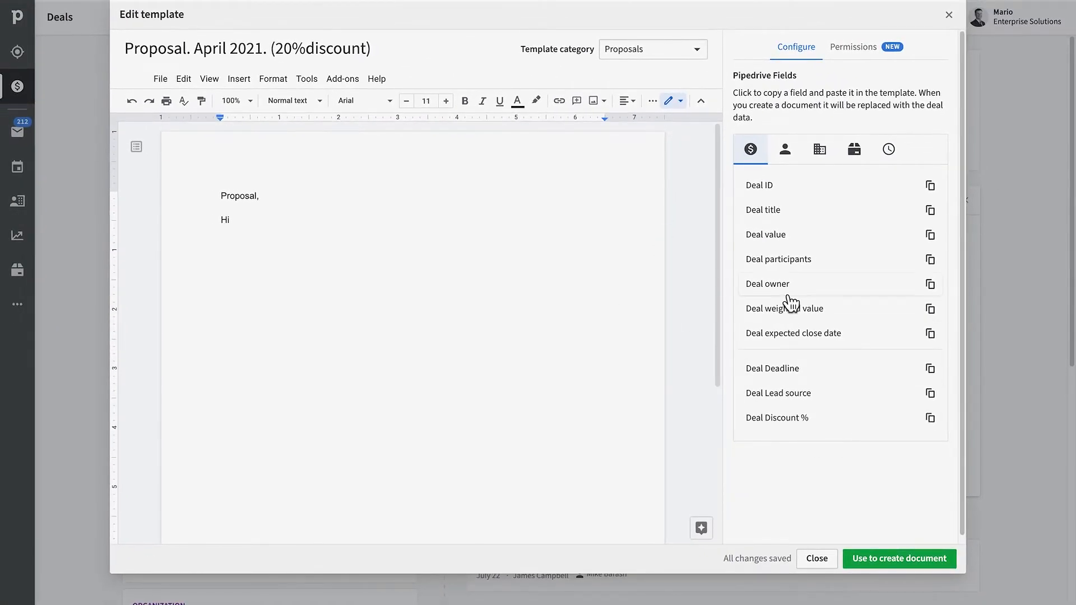
pyautogui.click(784, 160)
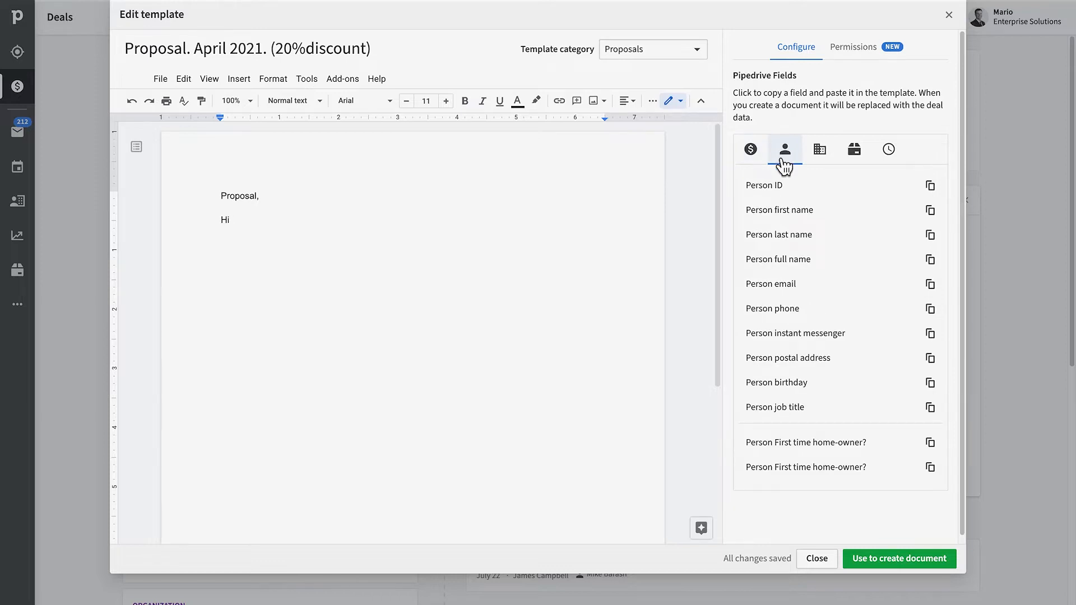
pyautogui.click(931, 211)
pyautogui.click(265, 224)
pyautogui.hotkey('ctrl', 'v')
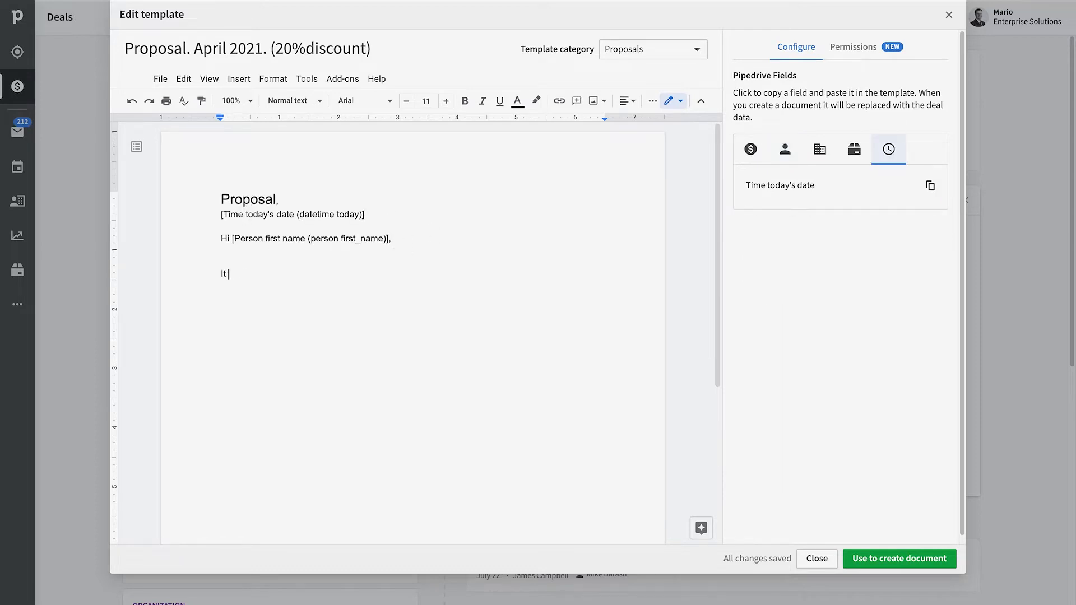
# Add the meeting and offer-validity sentences, ending with a bold expected close date placeholder.
pyautogui.write('was a pleasure meeting you today. As discussed, here is the proposal for the 2021.')
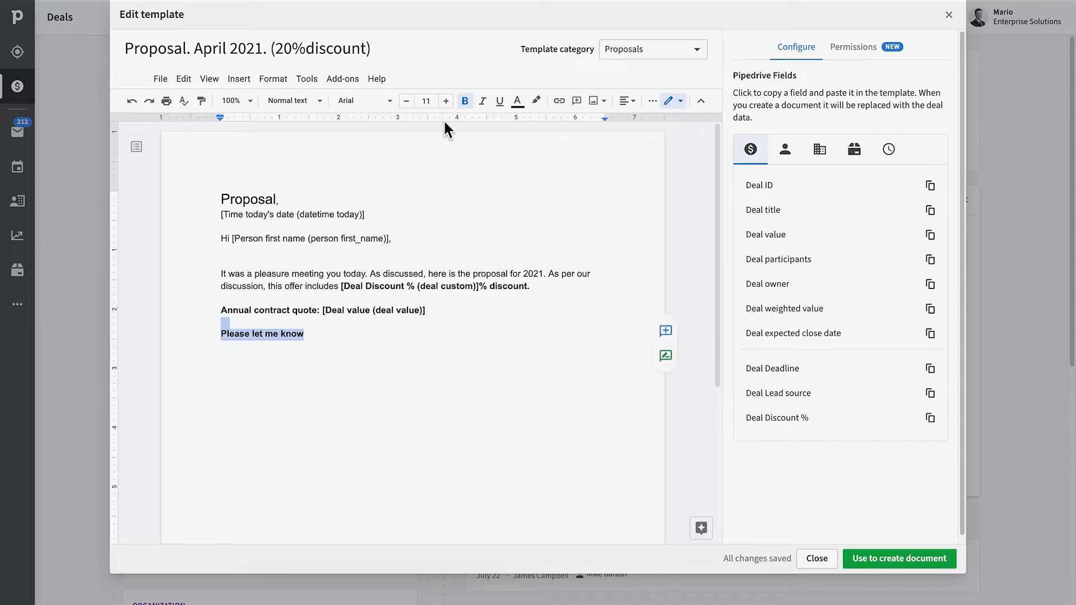
pyautogui.write('if you have any questions or concerns. This o')
pyautogui.write('ffer is valid until')
pyautogui.click(931, 334)
pyautogui.press('super+v')
pyautogui.moveTo(531, 347); pyautogui.dragTo(310, 346)
pyautogui.click(465, 102)
pyautogui.write('.')
# Add 'Looking forward hearing from you soon.' and a 'Kind regards,' sign-off with Deal owner and Enterprise Solutions.
pyautogui.press('Return')
pyautogui.press('Return')
pyautogui.press('Return')
pyautogui.write('Looking forward hearing from you soon.')
pyautogui.moveTo(395, 382); pyautogui.dragTo(221, 381)
pyautogui.click(466, 102)
pyautogui.click(403, 379)
pyautogui.press('Return')
pyautogui.press('Return')
pyautogui.press('Return')
pyautogui.write('Kind regards,')
pyautogui.press('Return')
pyautogui.press('Return')
pyautogui.press('super+v')
pyautogui.write('rise Solutions')
# Make Enterprise Solutions bold and correct the phrase to 'forward to hearing'.
pyautogui.moveTo(304, 453); pyautogui.dragTo(221, 454)
pyautogui.click(465, 101)
pyautogui.rightClick(279, 383)
pyautogui.click(338, 427)
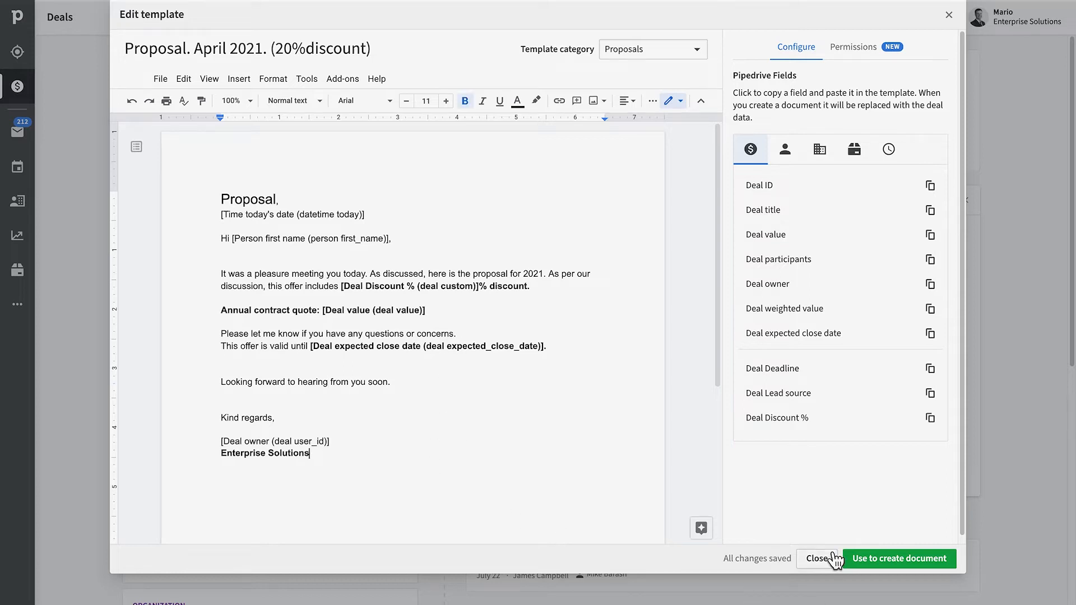
# Create the deal proposal, add 'Send my regards to the rest of the team!', and generate its sharing link.
pyautogui.click(912, 565)
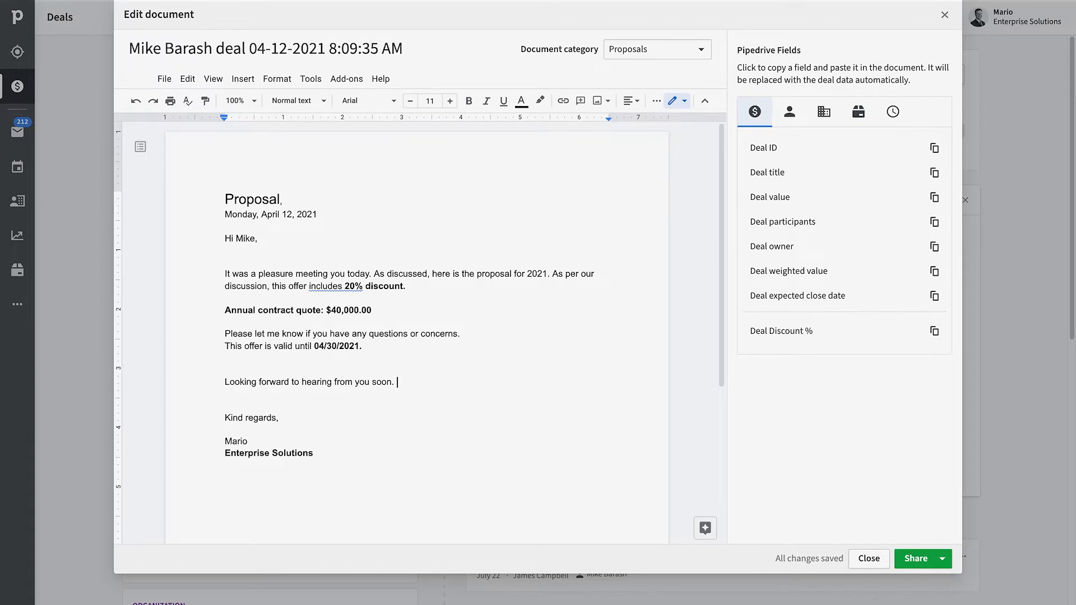
pyautogui.write('S')
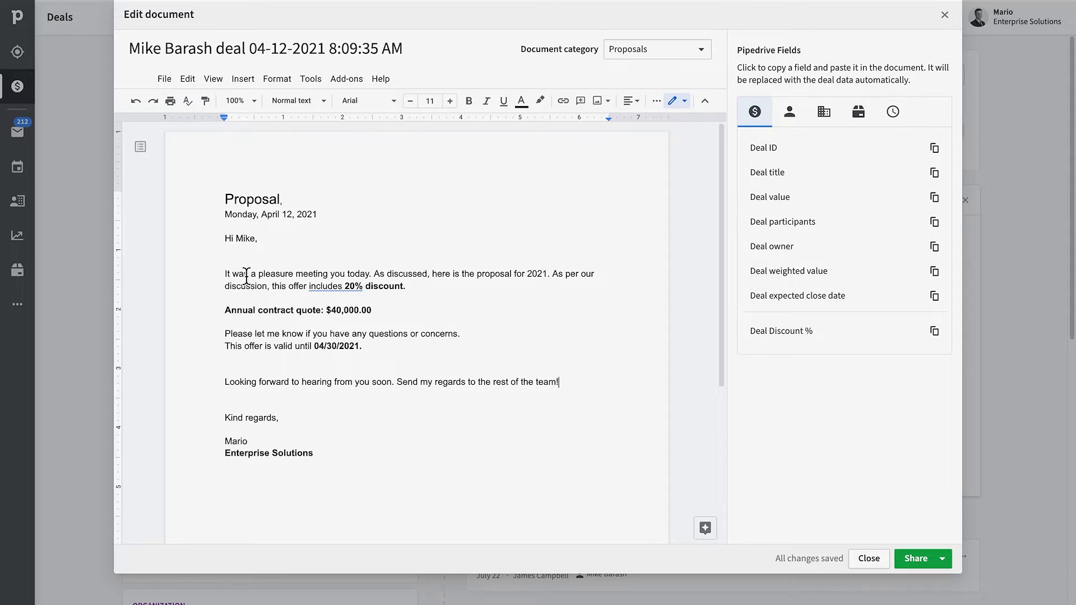
pyautogui.doubleClick(572, 387)
pyautogui.click(497, 398)
pyautogui.click(306, 423)
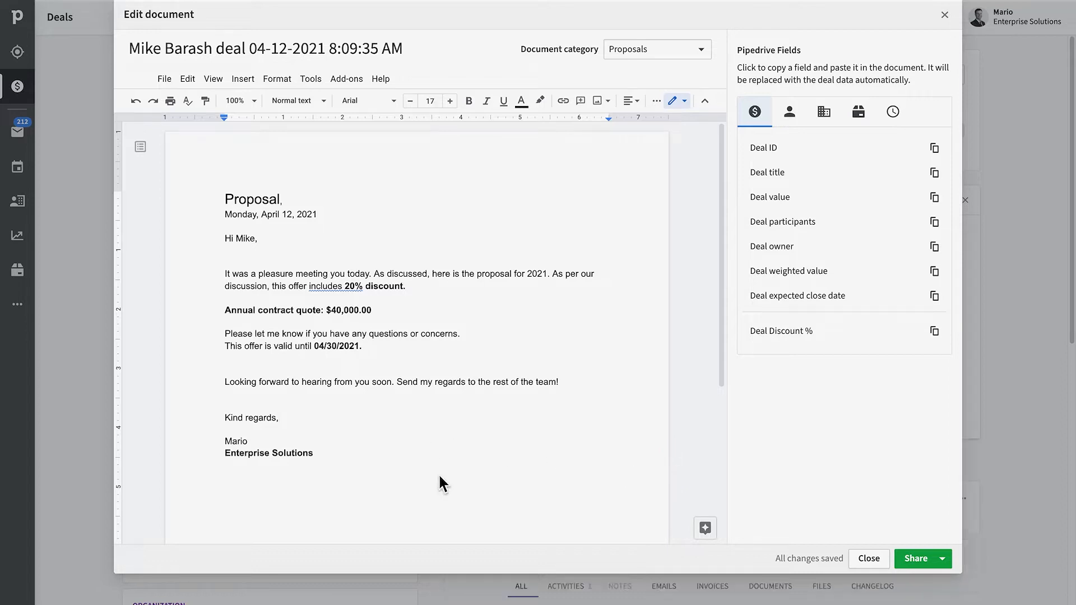
pyautogui.click(943, 561)
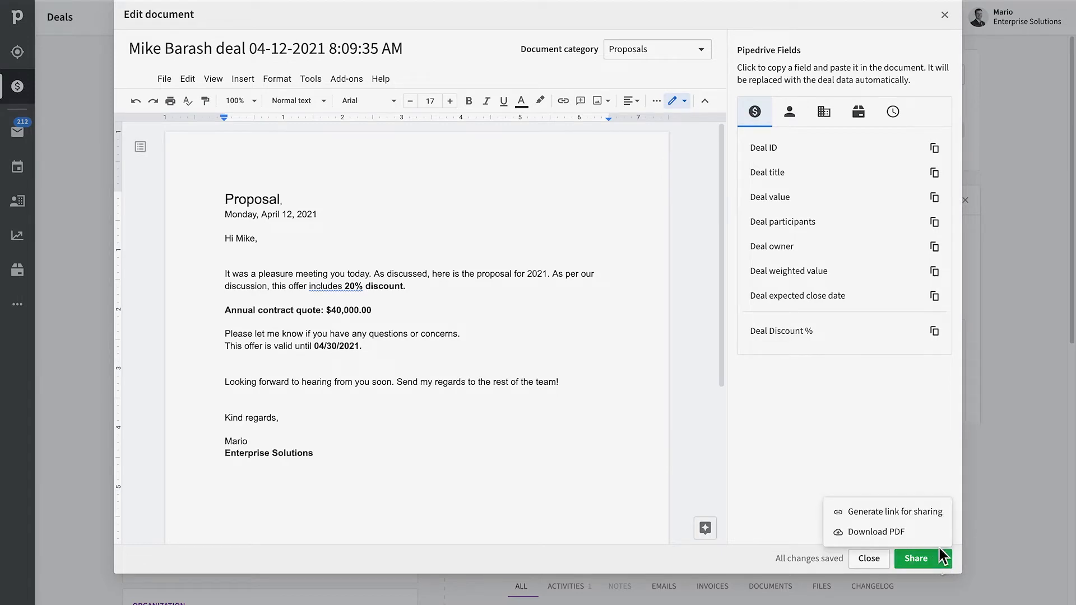
pyautogui.click(923, 523)
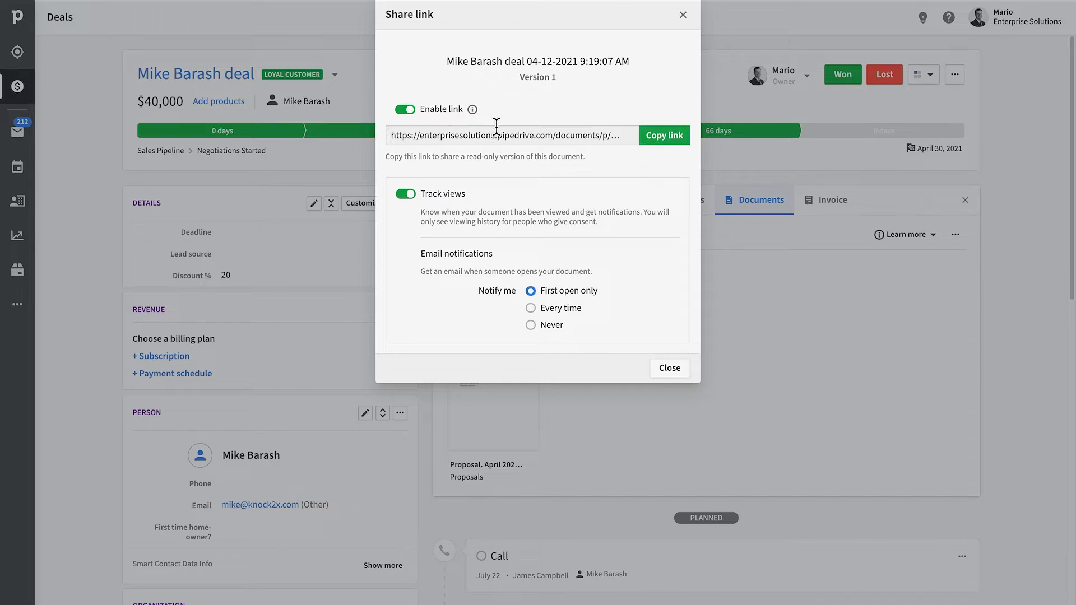
# Review the share link settings and scroll the deal timeline to the shared proposal.
pyautogui.moveTo(473, 110)
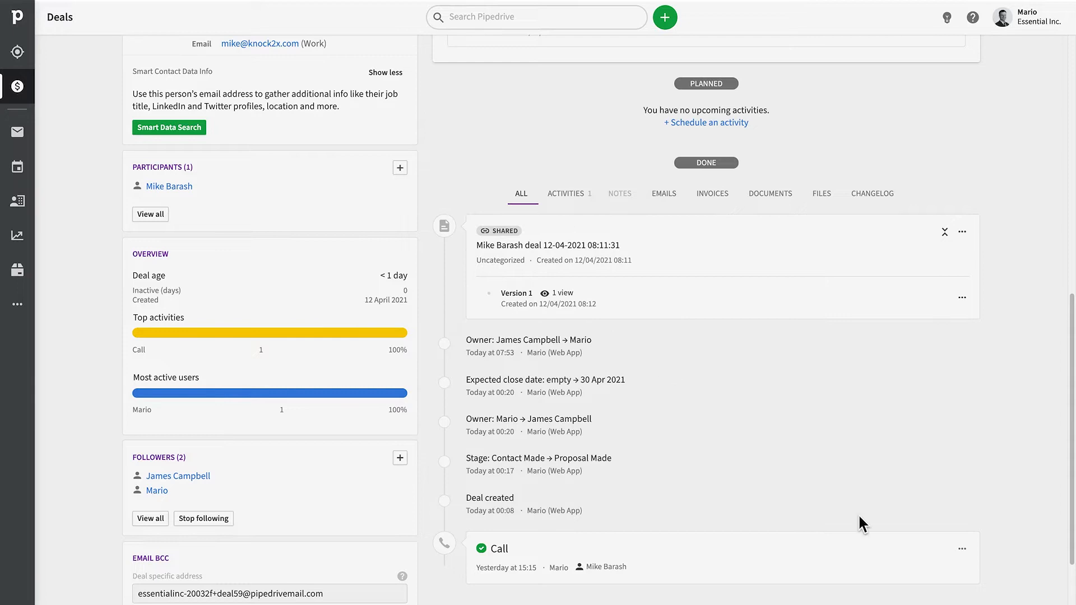
pyautogui.scroll(2, 859, 519)
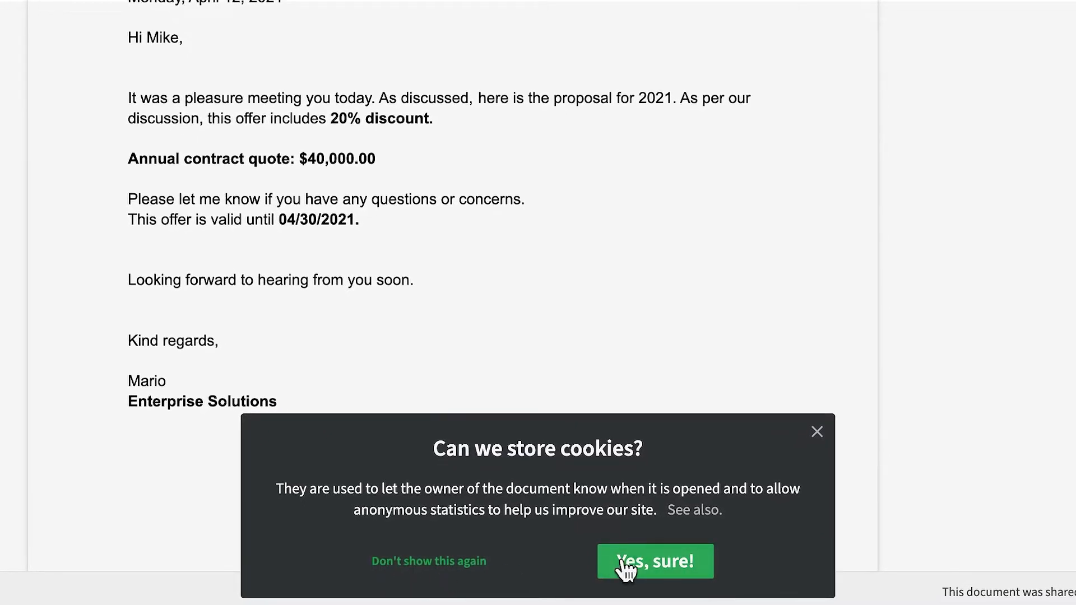
# Email the contact the proposal's copied share link with a 'Talk to you soon' note.
pyautogui.click(654, 566)
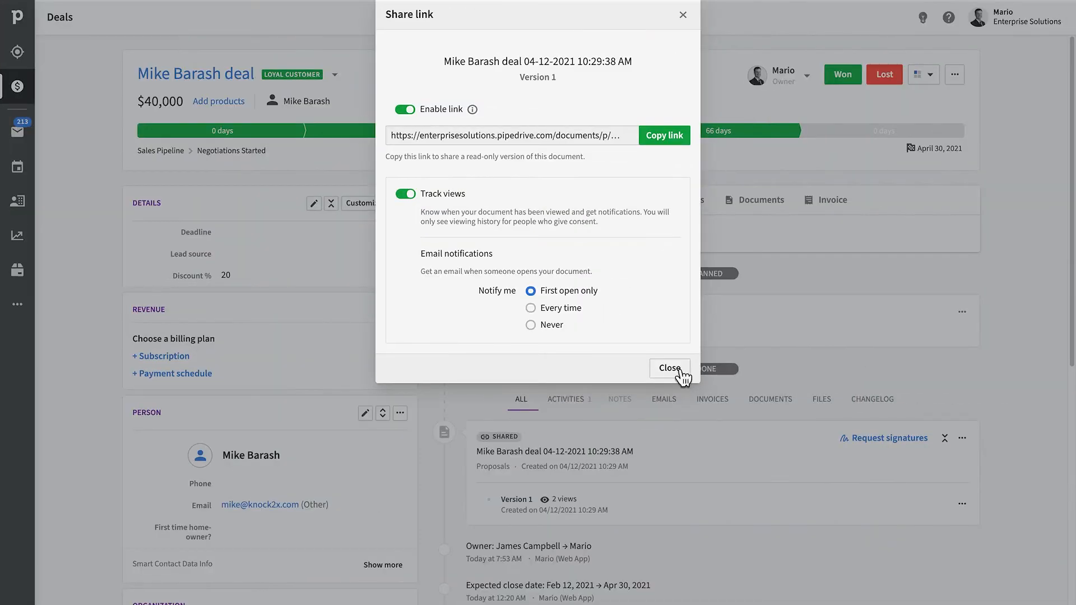
pyautogui.click(663, 142)
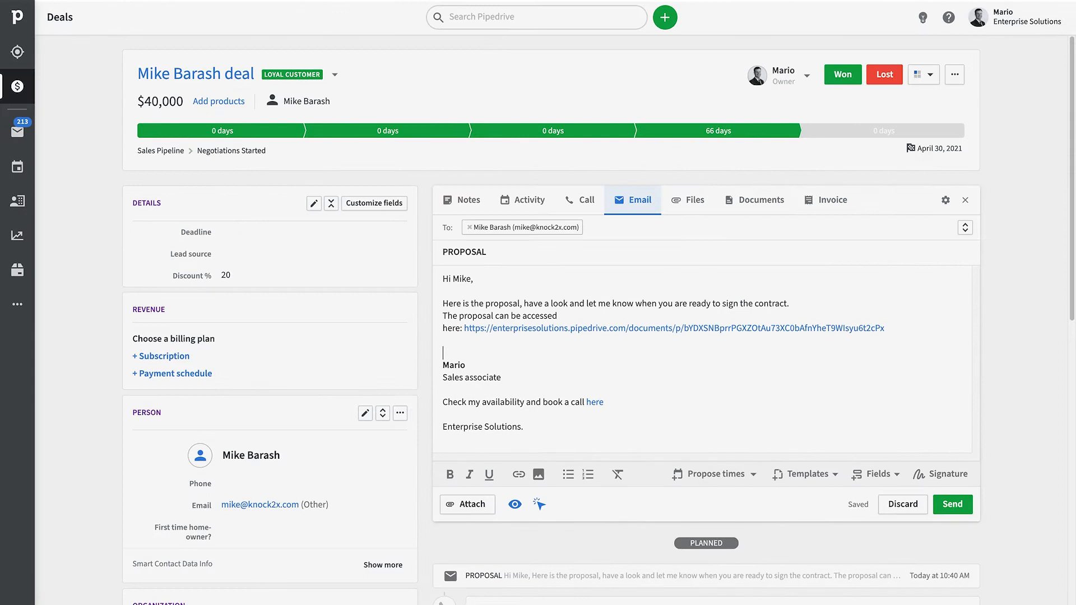
pyautogui.press('Return')
pyautogui.press('Return')
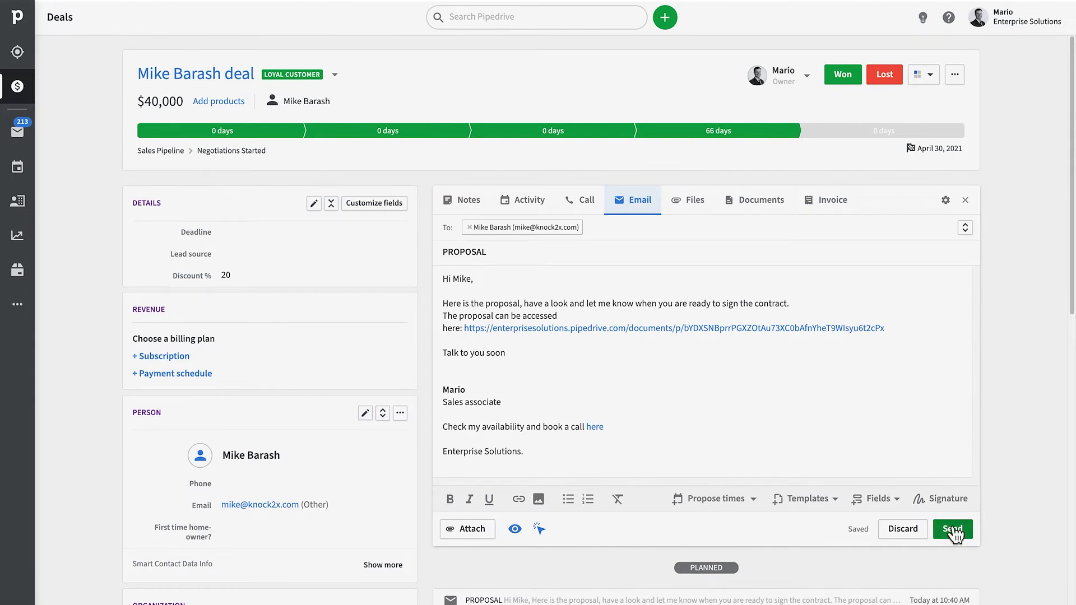
pyautogui.click(953, 531)
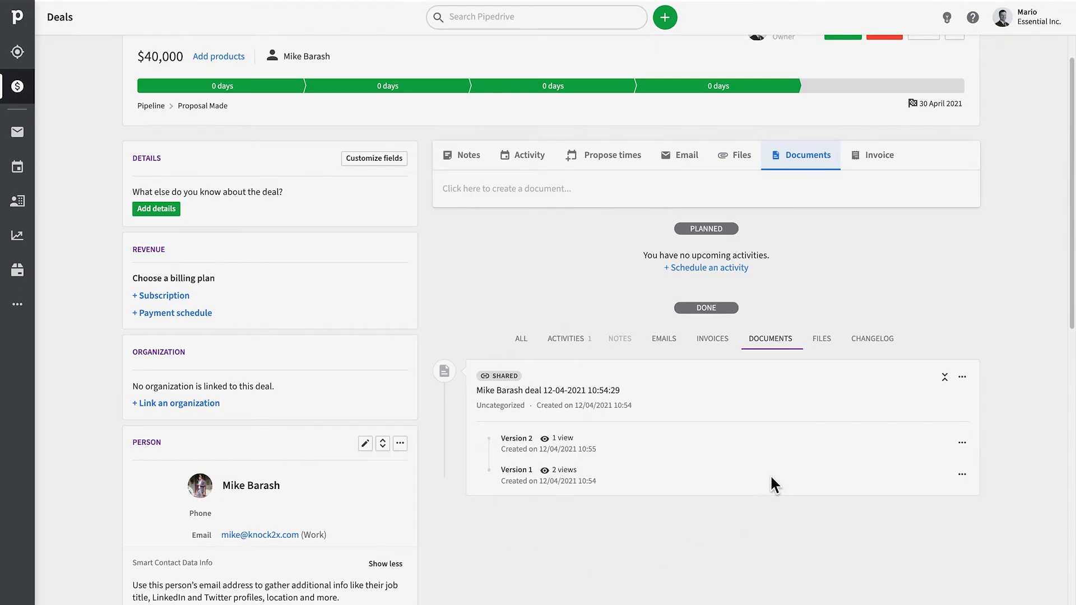
# Generate and copy a share link for the new 10:56:36 draft document.
pyautogui.click(962, 378)
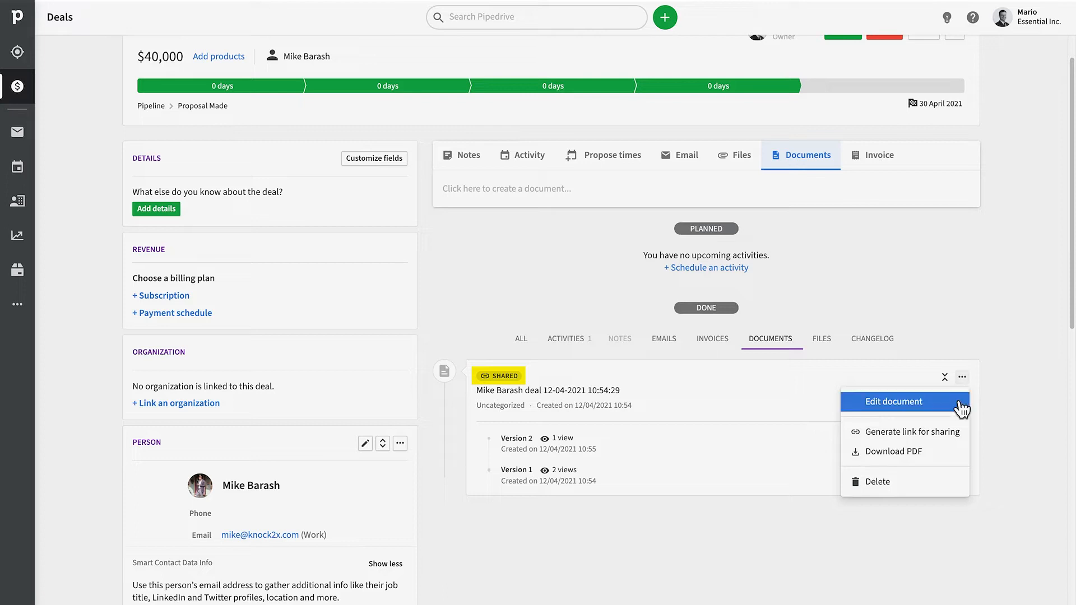
pyautogui.click(1012, 384)
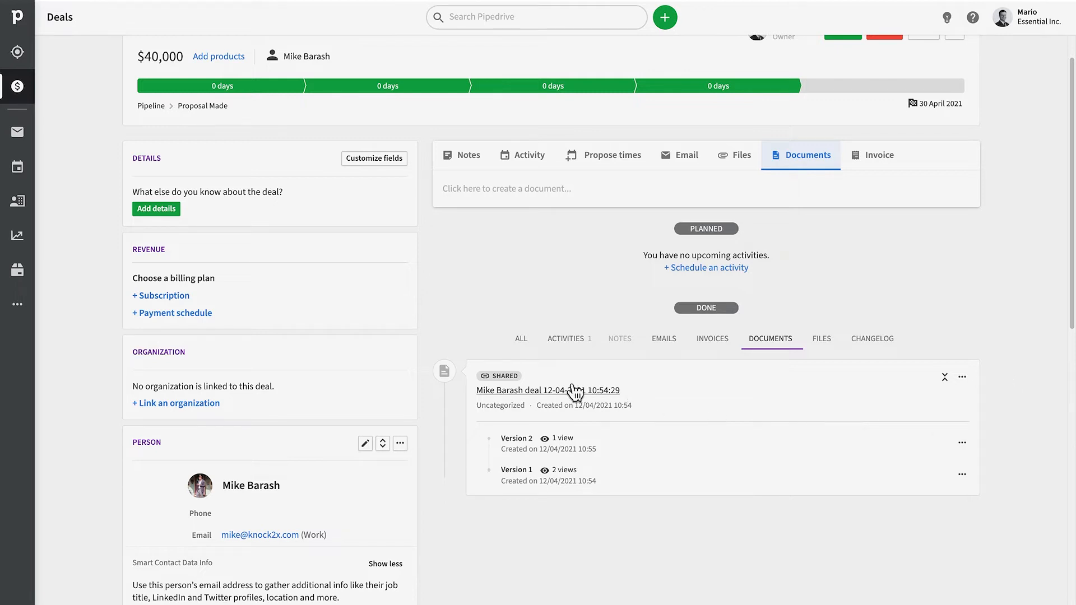
pyautogui.click(962, 378)
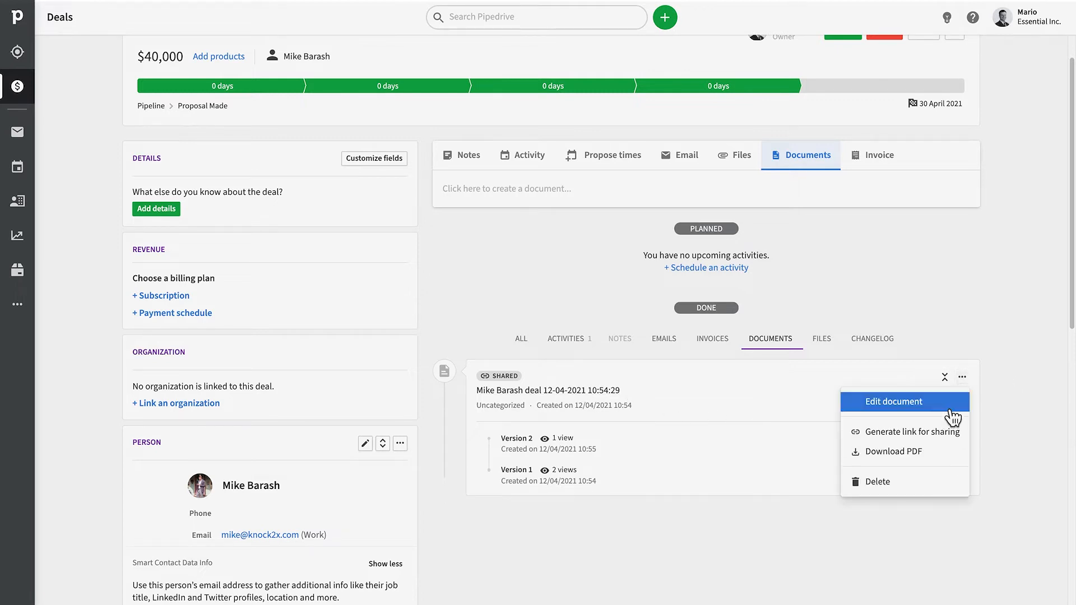
pyautogui.click(1016, 384)
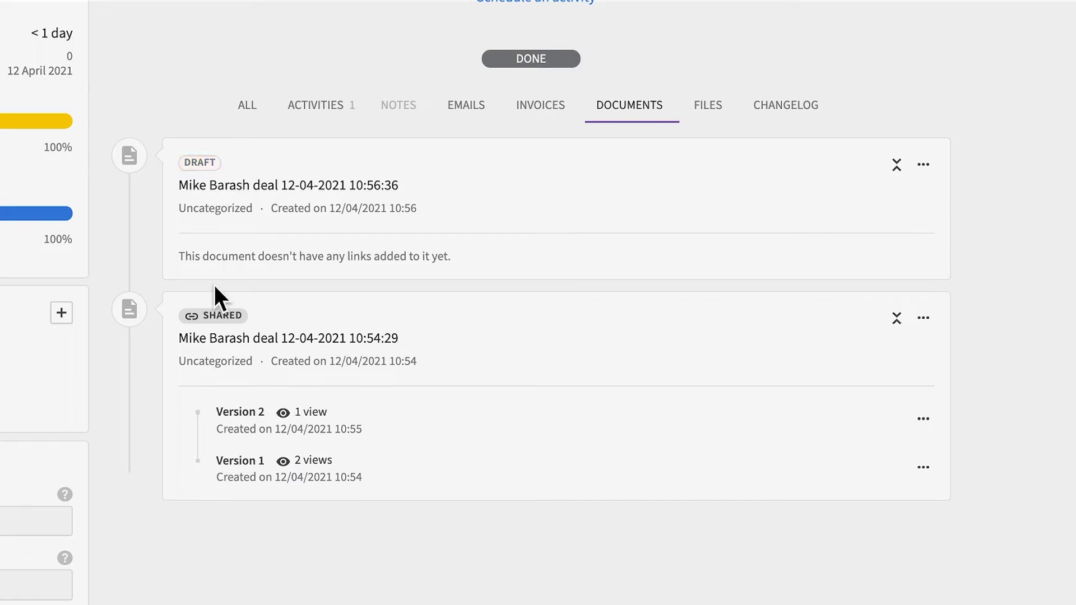
pyautogui.click(923, 164)
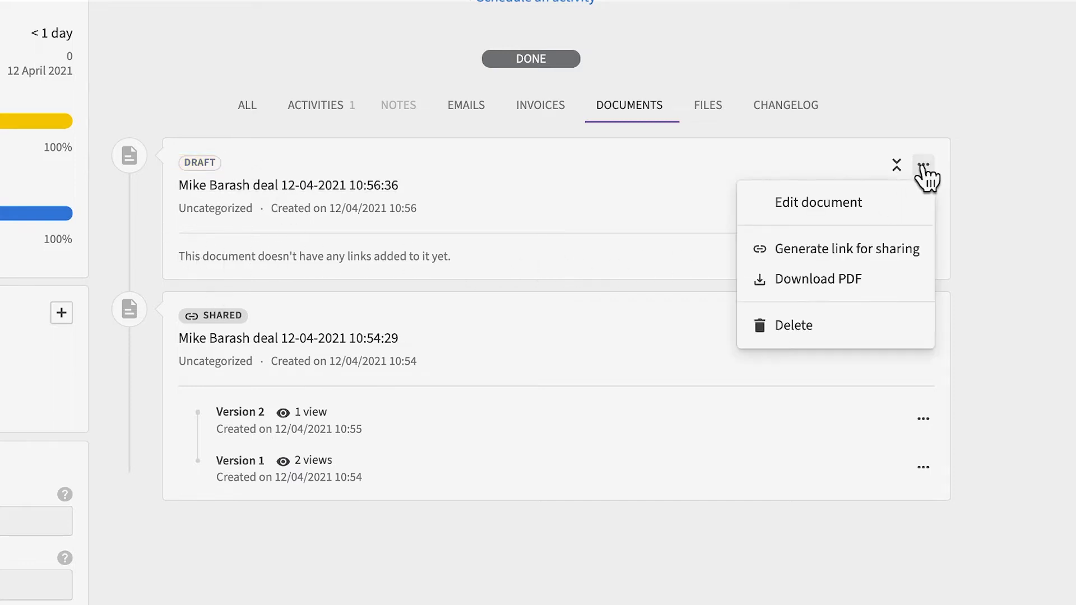
pyautogui.click(888, 259)
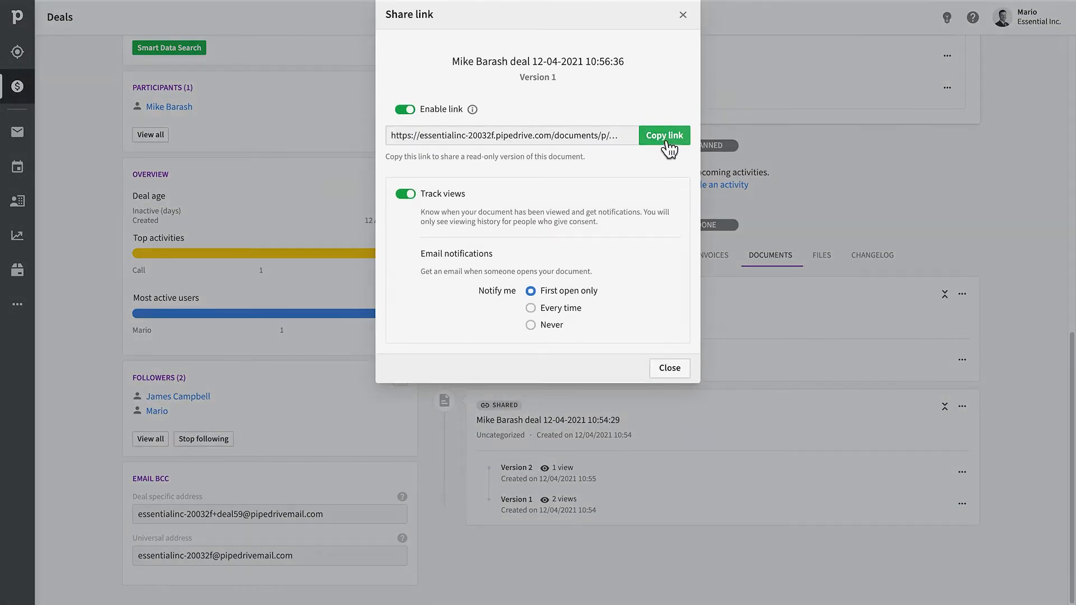
pyautogui.click(669, 137)
pyautogui.click(678, 369)
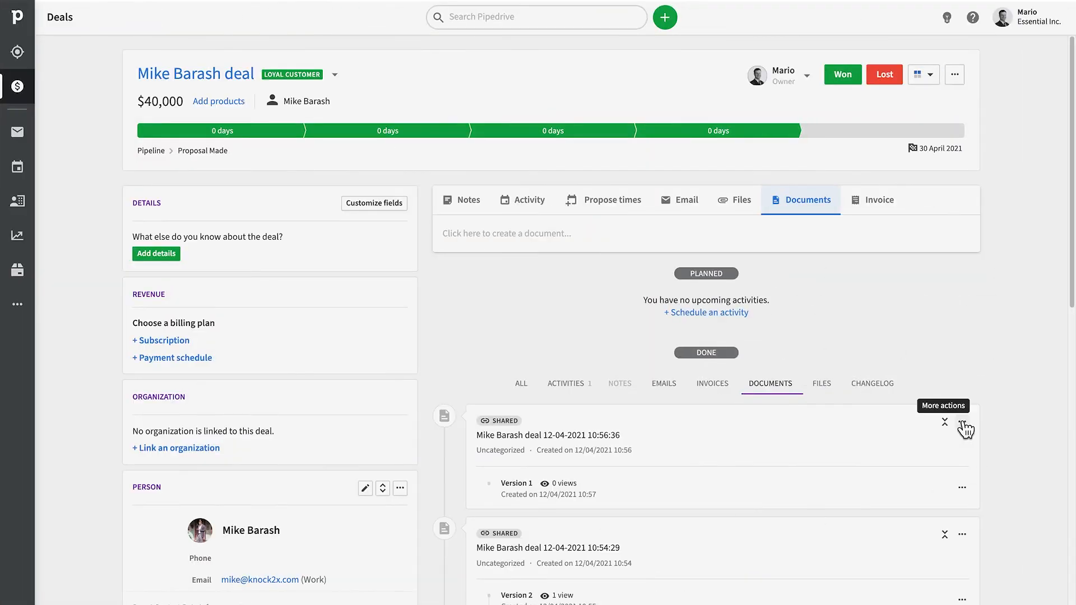
# Delete the newest document together with its original on the cloud drive.
pyautogui.click(962, 422)
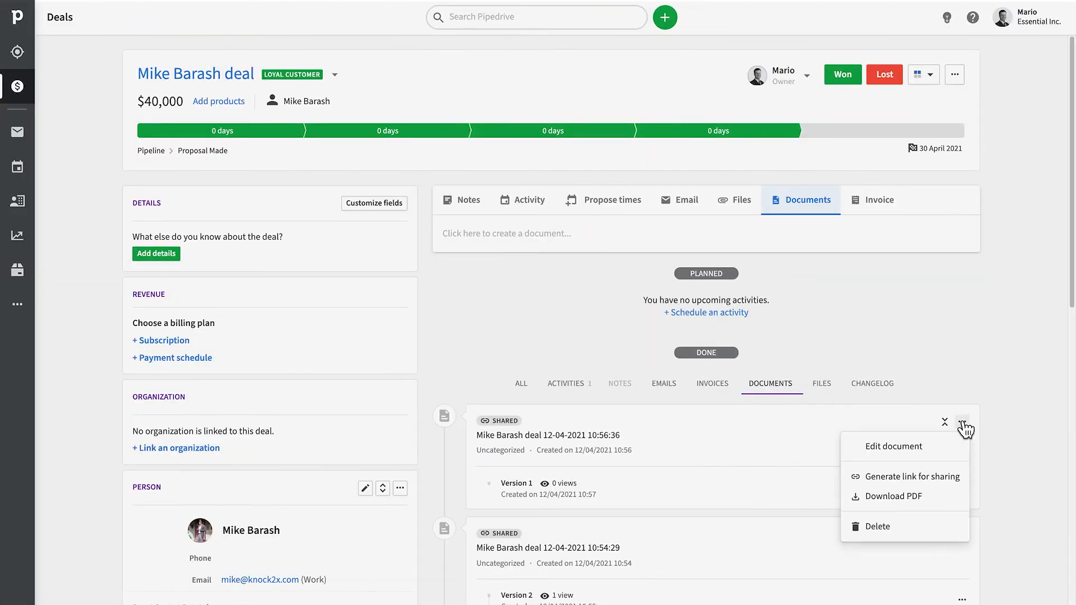
pyautogui.click(874, 527)
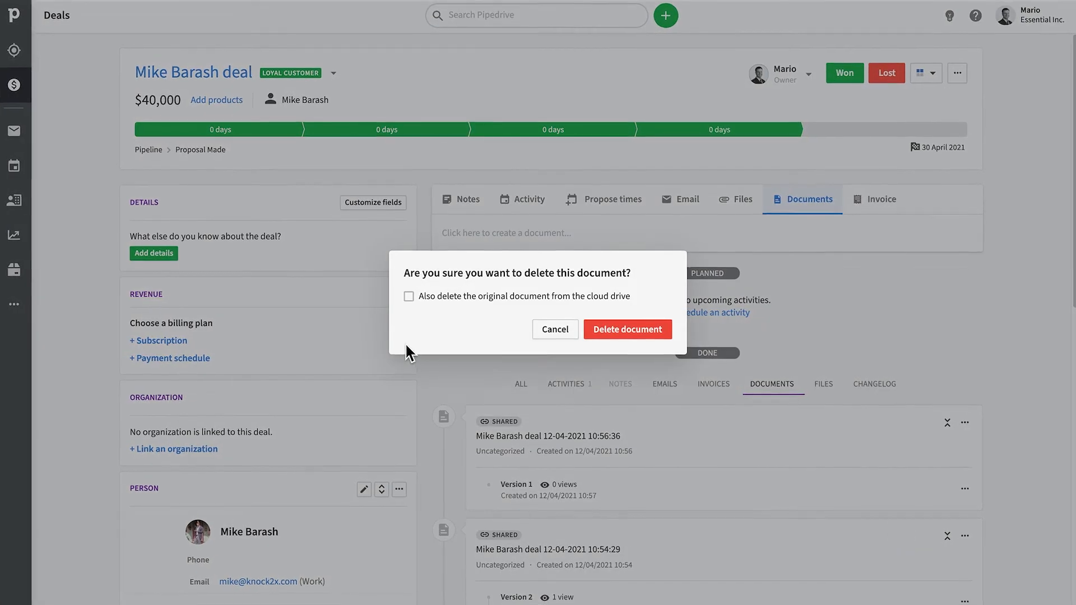
pyautogui.click(397, 295)
pyautogui.click(675, 334)
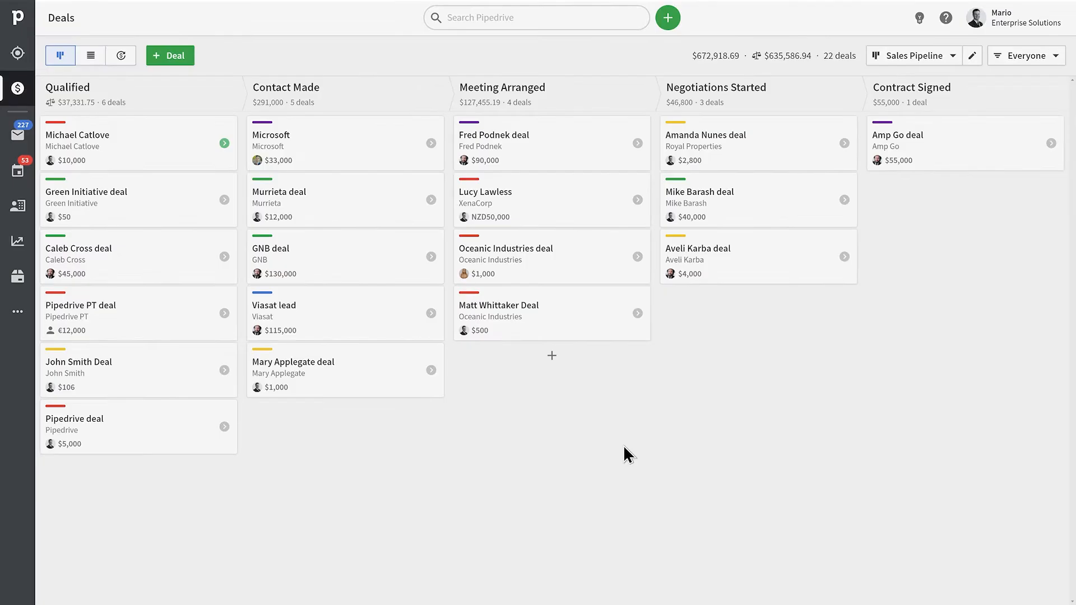
# From the $40,000 deal's Documents templates, open the 20% DISCOUNT proposal template for editing.
pyautogui.click(746, 216)
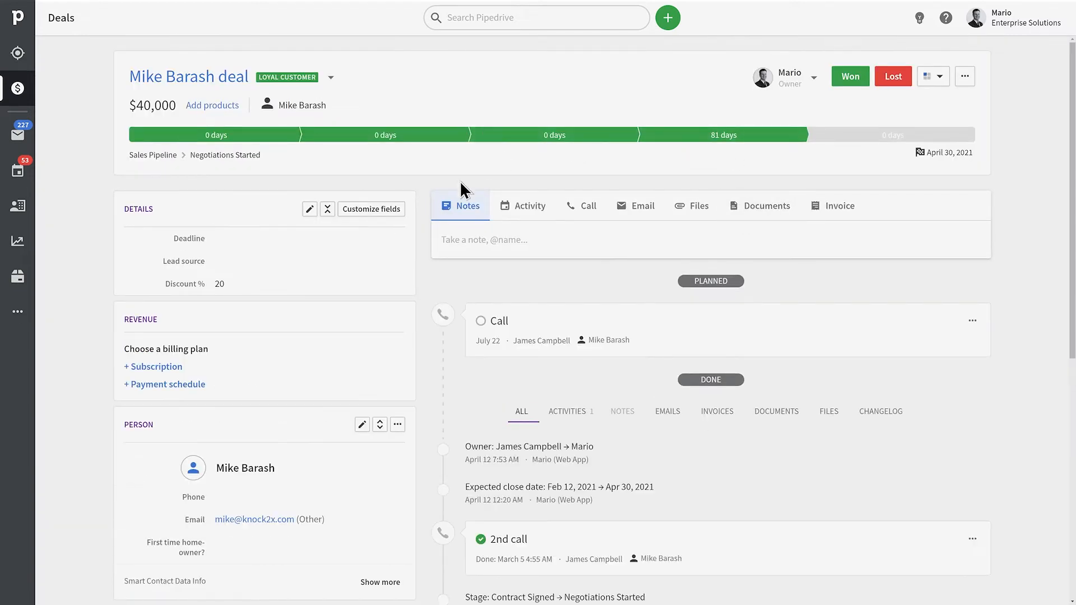
pyautogui.click(761, 216)
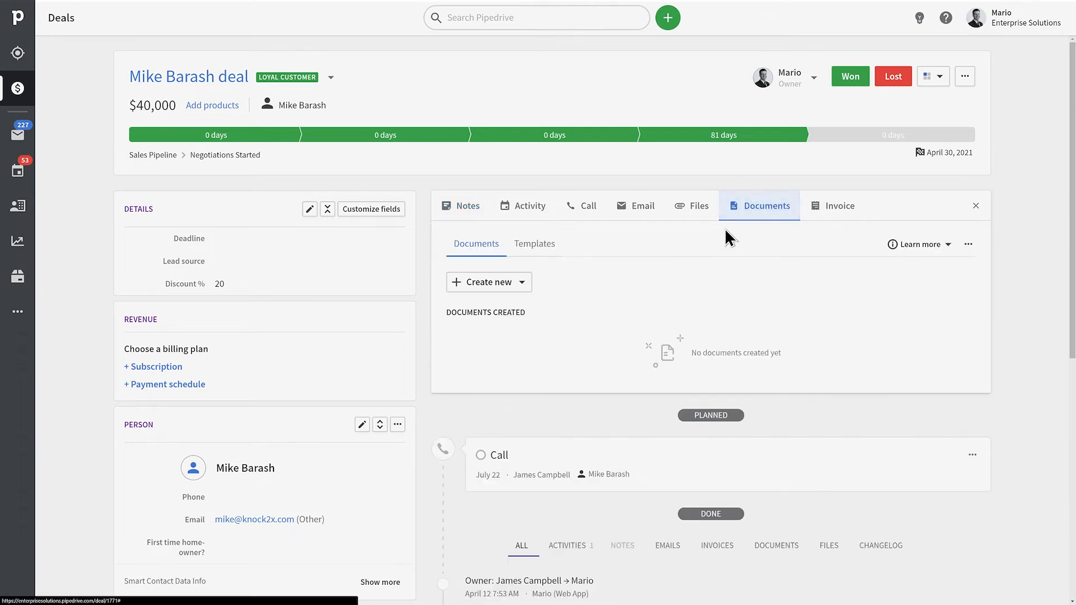
pyautogui.click(537, 246)
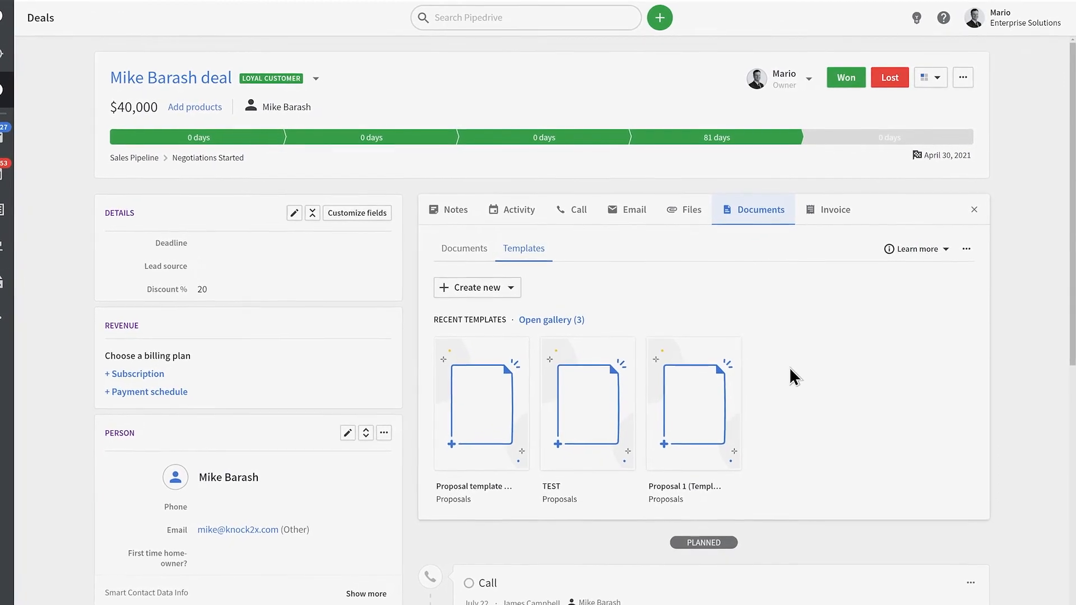
pyautogui.click(482, 442)
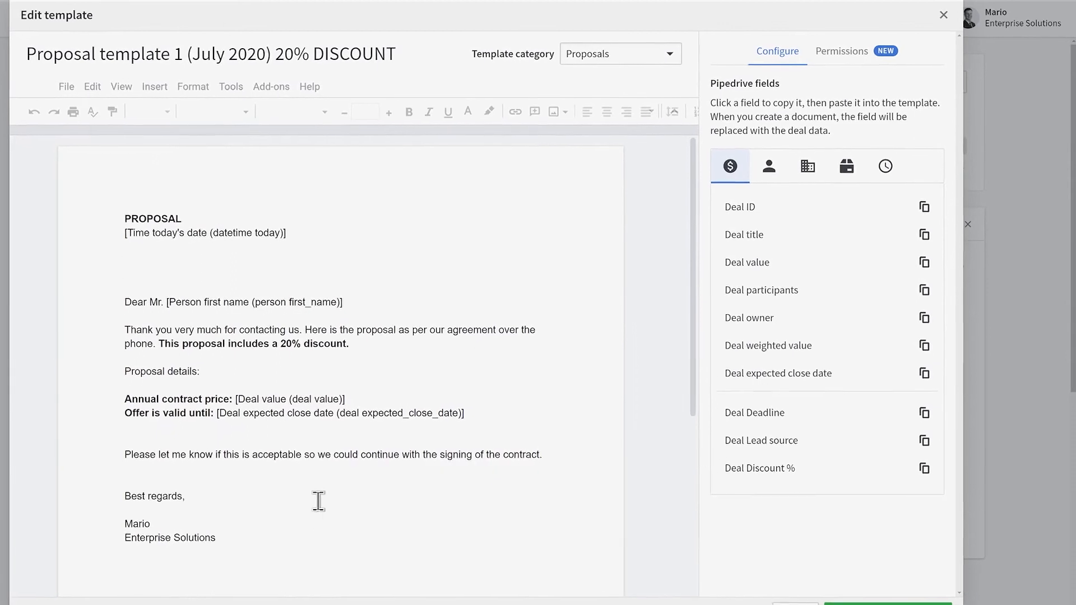
# Add a colleague to the 20% DISCOUNT template's permissions with 'Can edit this template' access.
pyautogui.click(849, 60)
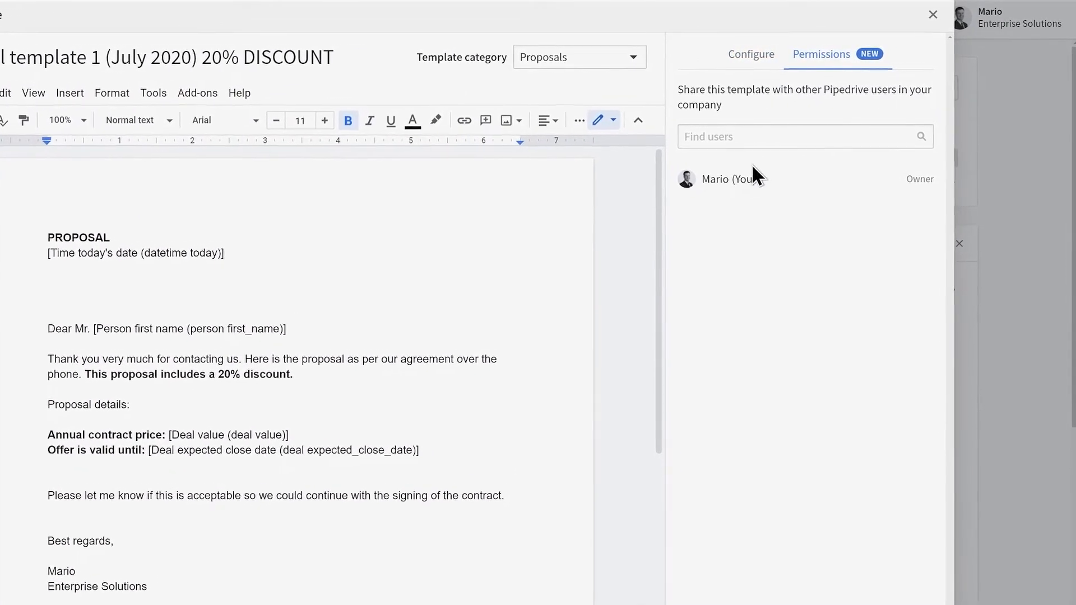
pyautogui.write('james')
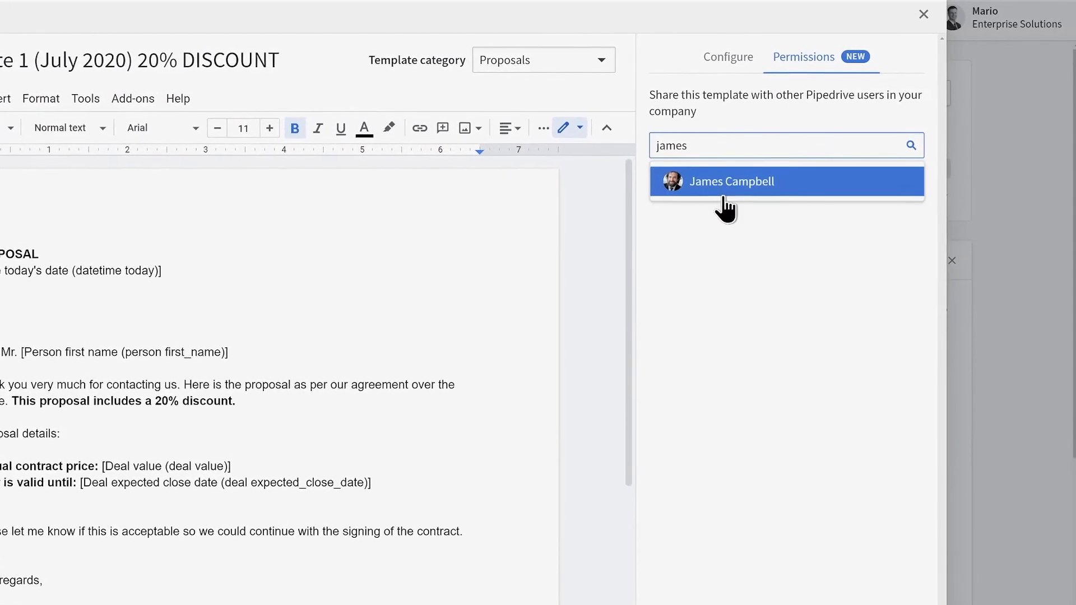
pyautogui.click(785, 180)
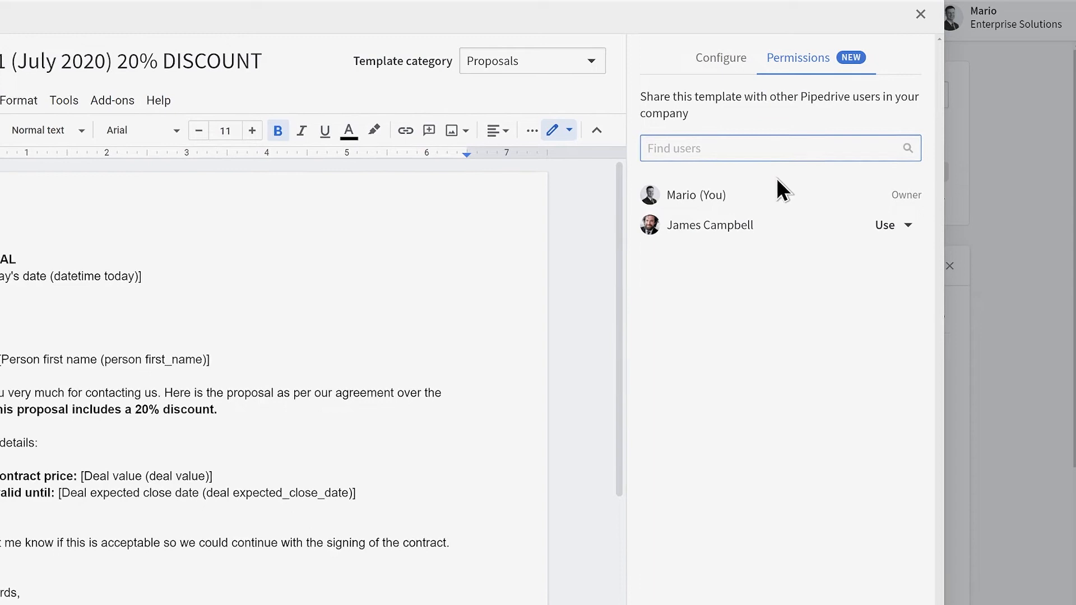
pyautogui.click(909, 225)
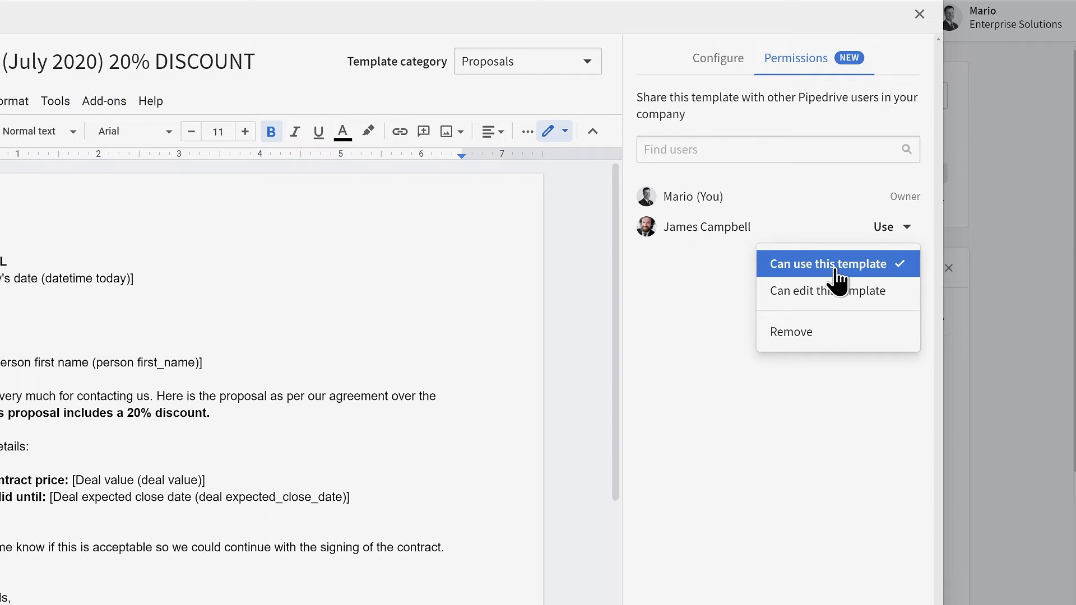
pyautogui.click(844, 308)
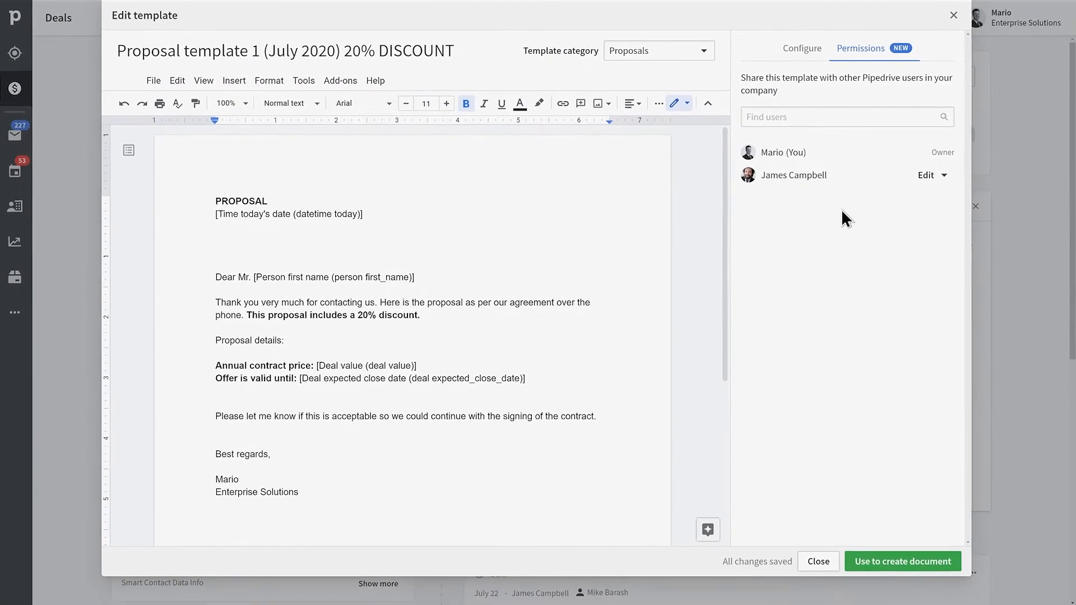
# Close the template editor and briefly browse the full templates gallery.
pyautogui.click(813, 560)
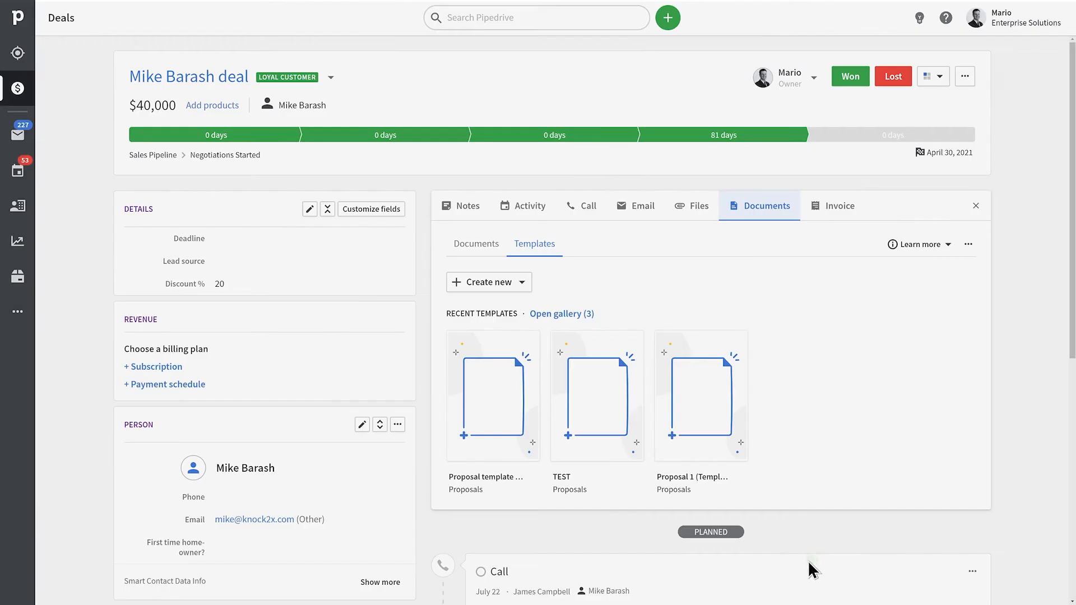
pyautogui.click(542, 314)
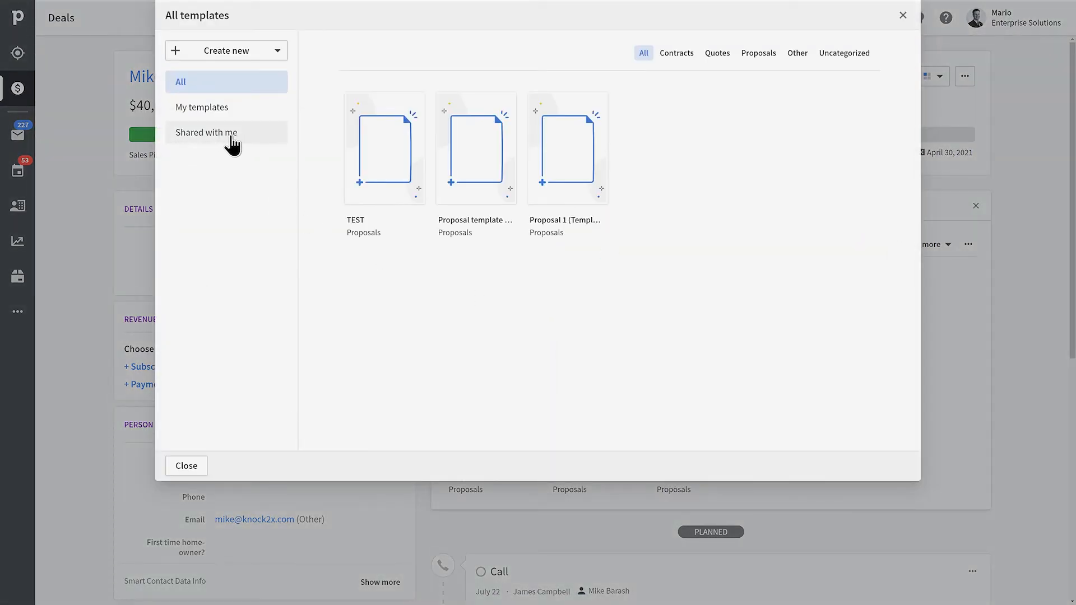
pyautogui.click(900, 18)
# Keep Smart Docs template creation enabled for the Regular user permission set, then reopen the 20% DISCOUNT template.
pyautogui.click(1034, 21)
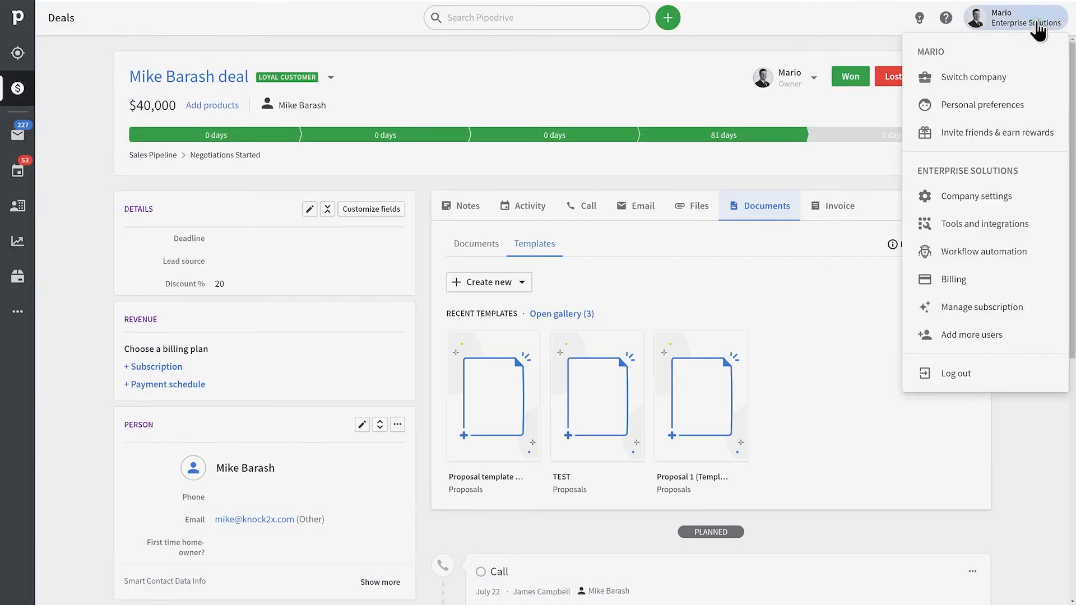
pyautogui.click(972, 196)
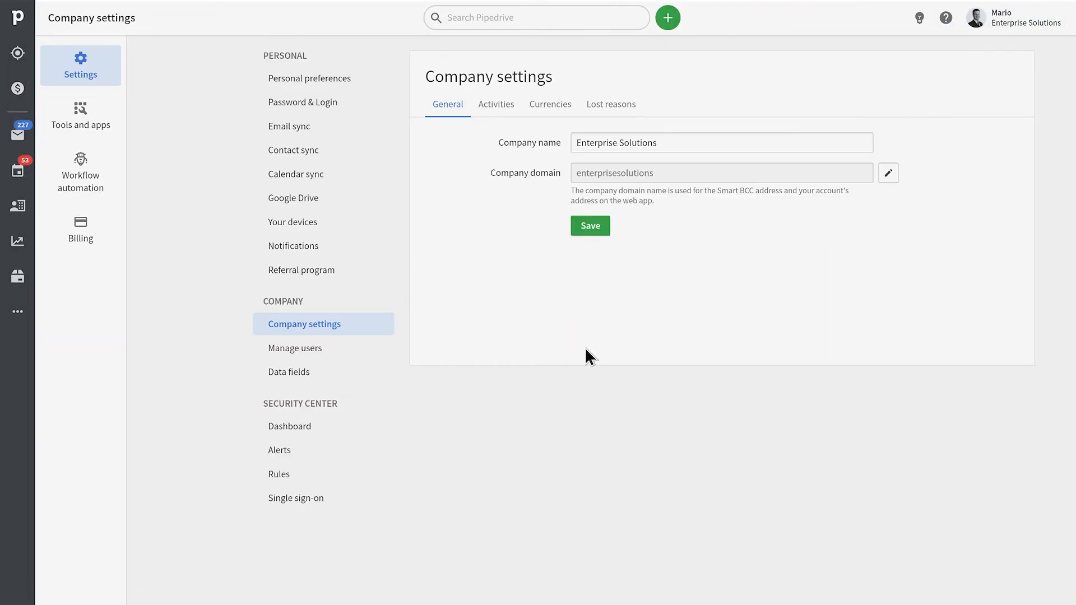
pyautogui.click(297, 350)
pyautogui.click(501, 105)
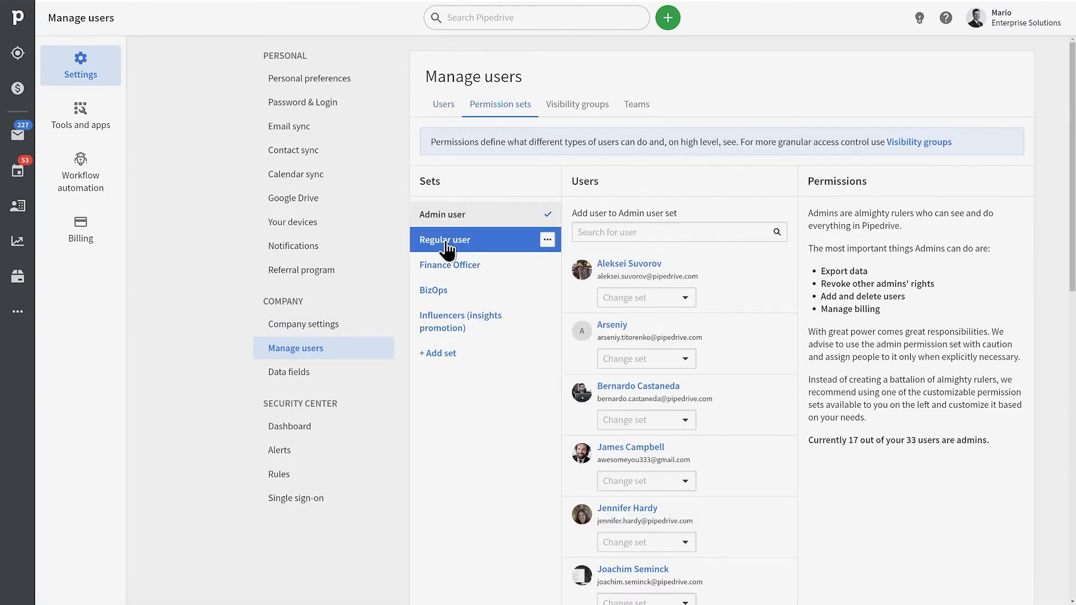
pyautogui.click(445, 241)
pyautogui.scroll(-4, 902, 249)
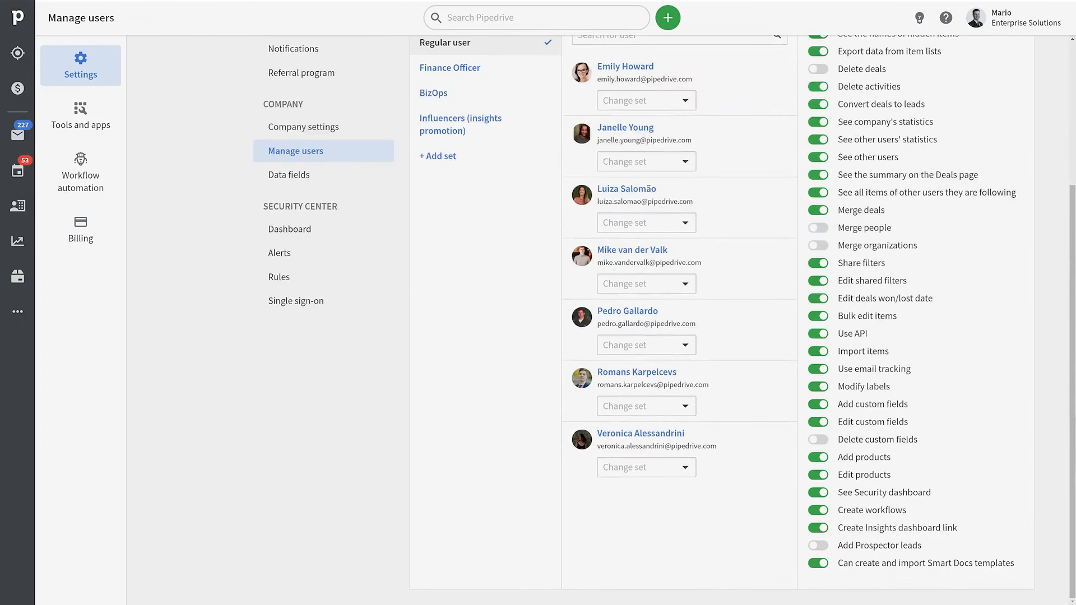
pyautogui.click(817, 563)
pyautogui.click(817, 564)
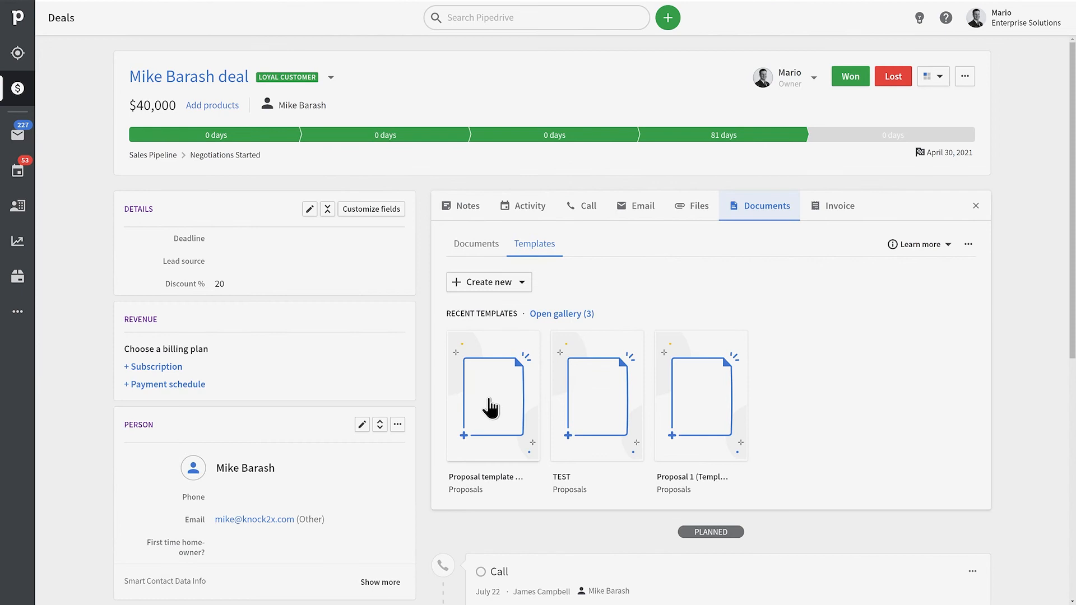
pyautogui.click(490, 408)
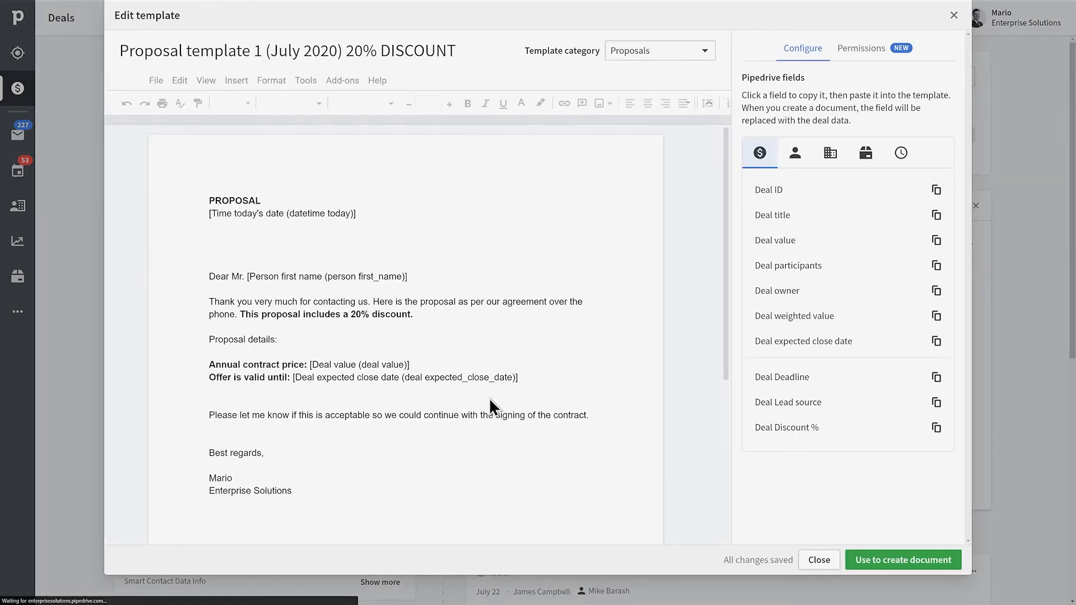
# Create a proposal from the 20% discount template, email both signers signature requests, and open the signing link.
pyautogui.click(935, 559)
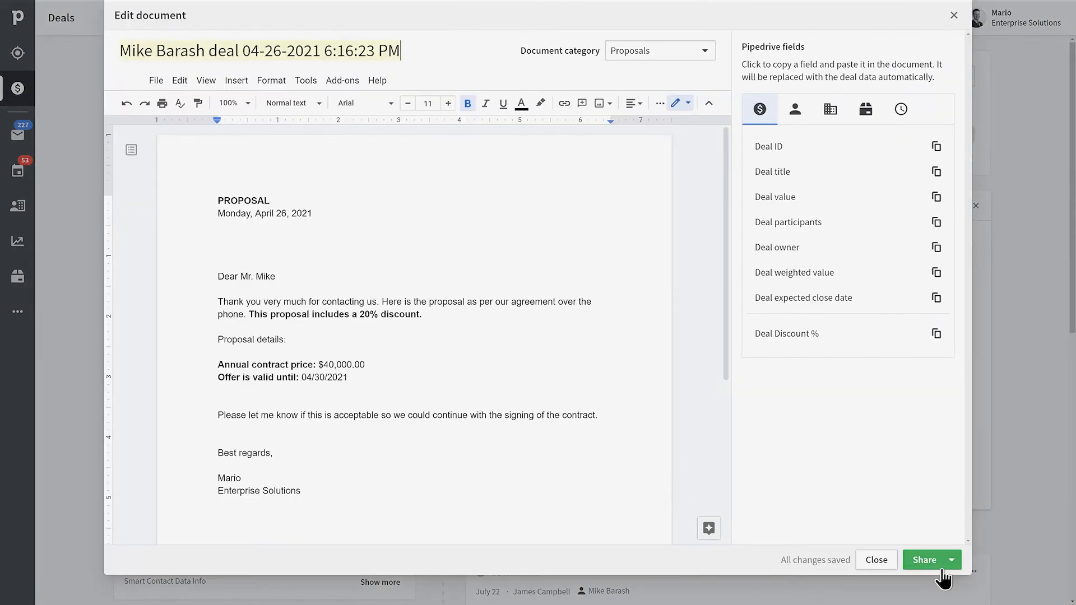
pyautogui.click(945, 560)
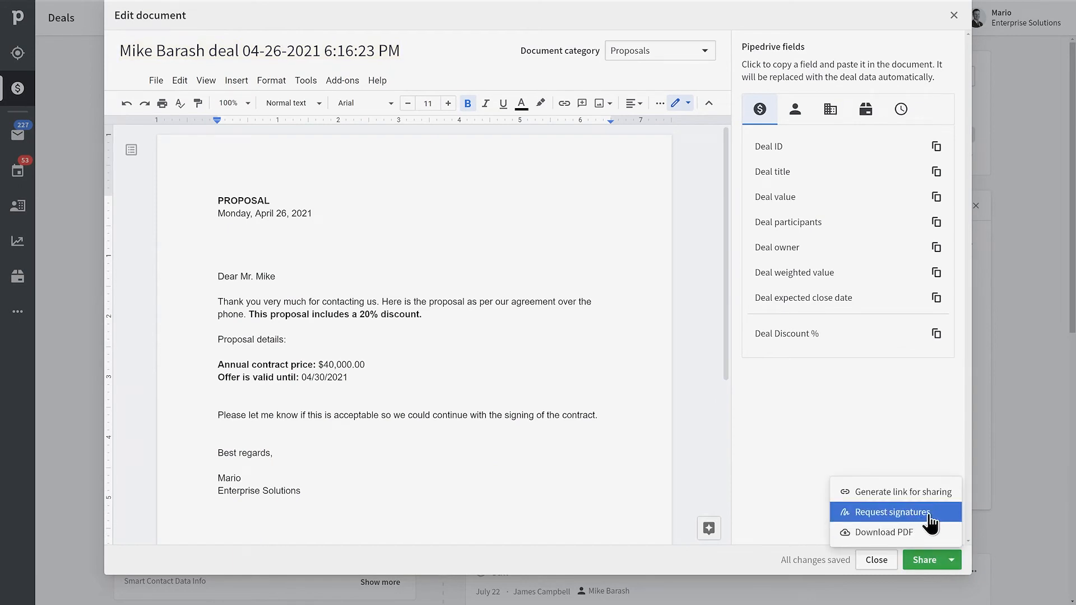
pyautogui.click(893, 512)
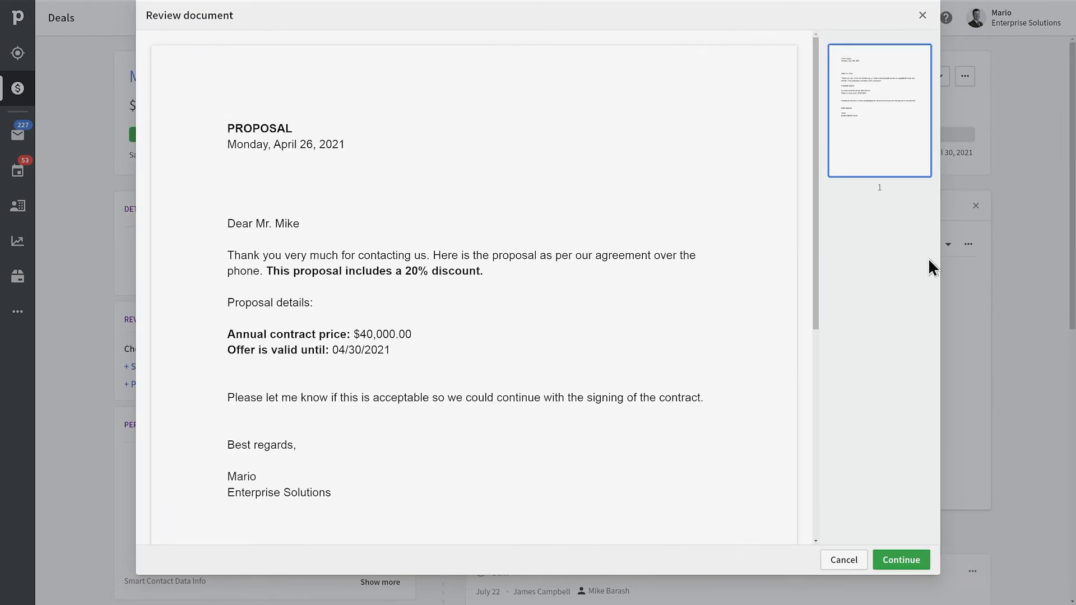
pyautogui.click(919, 559)
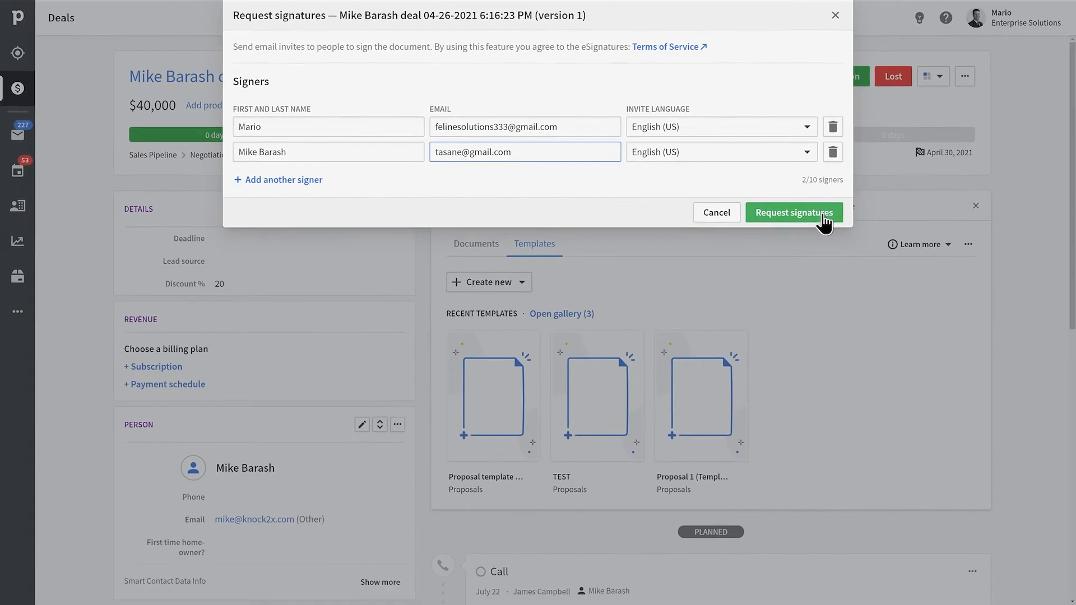
pyautogui.click(824, 223)
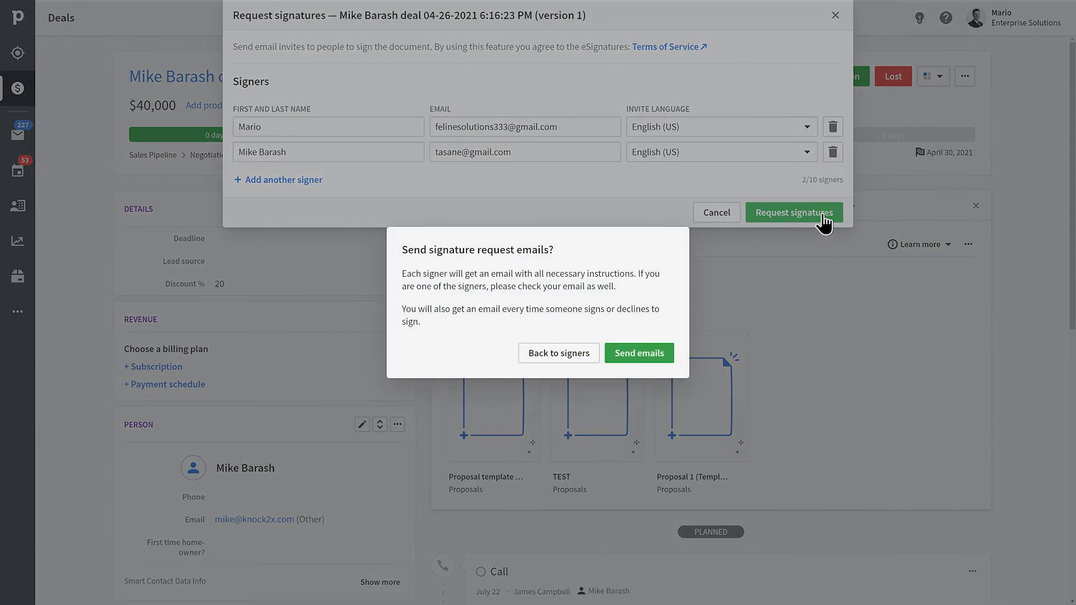
pyautogui.click(615, 360)
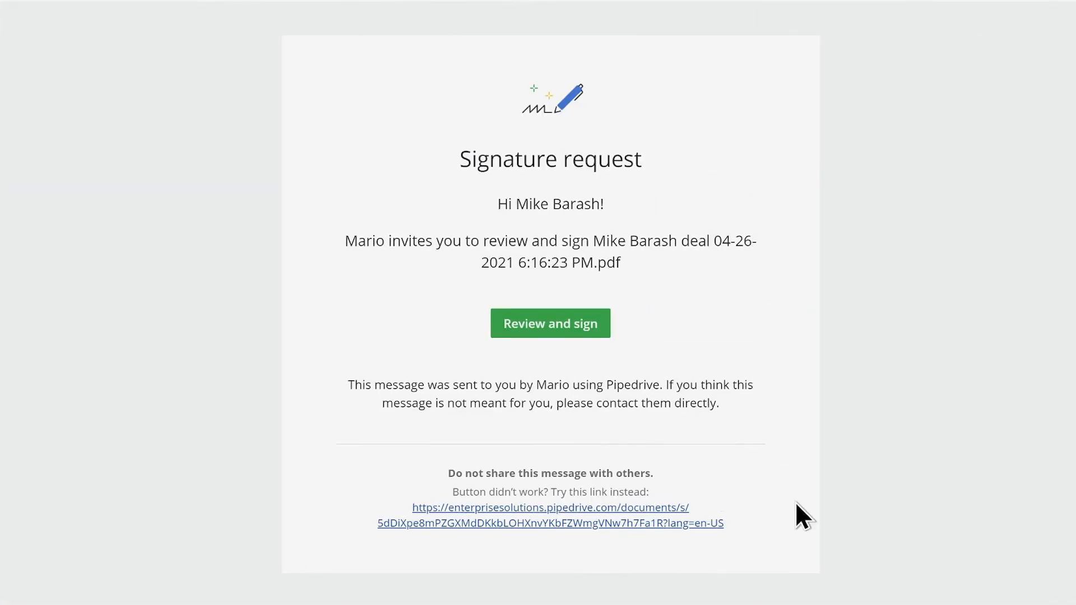
pyautogui.click(509, 331)
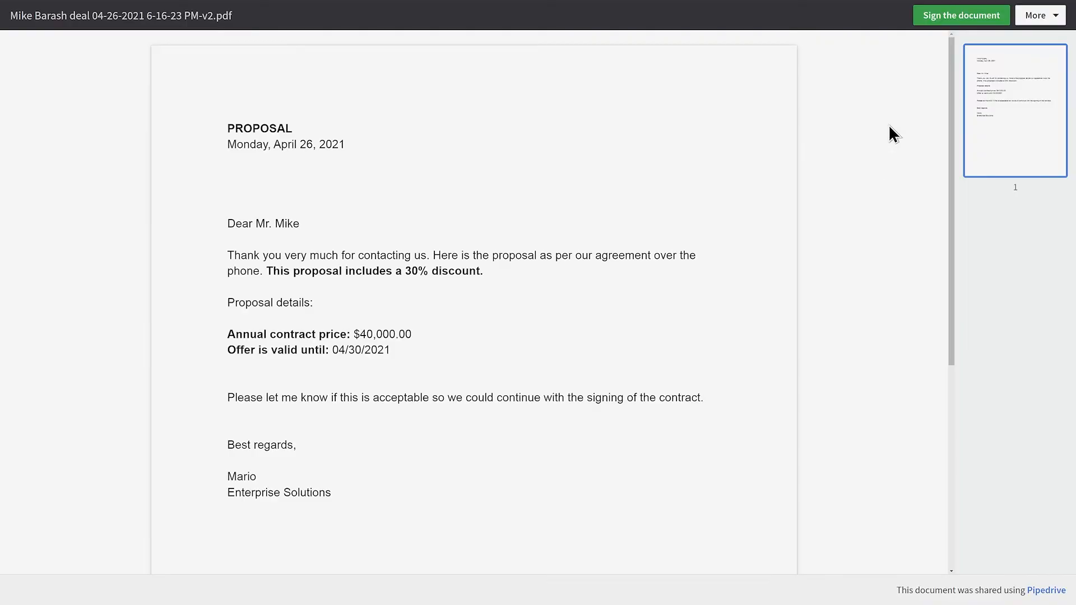
# Sign the proposal as the client, entering the signer's name and the emailed authentication code.
pyautogui.click(944, 19)
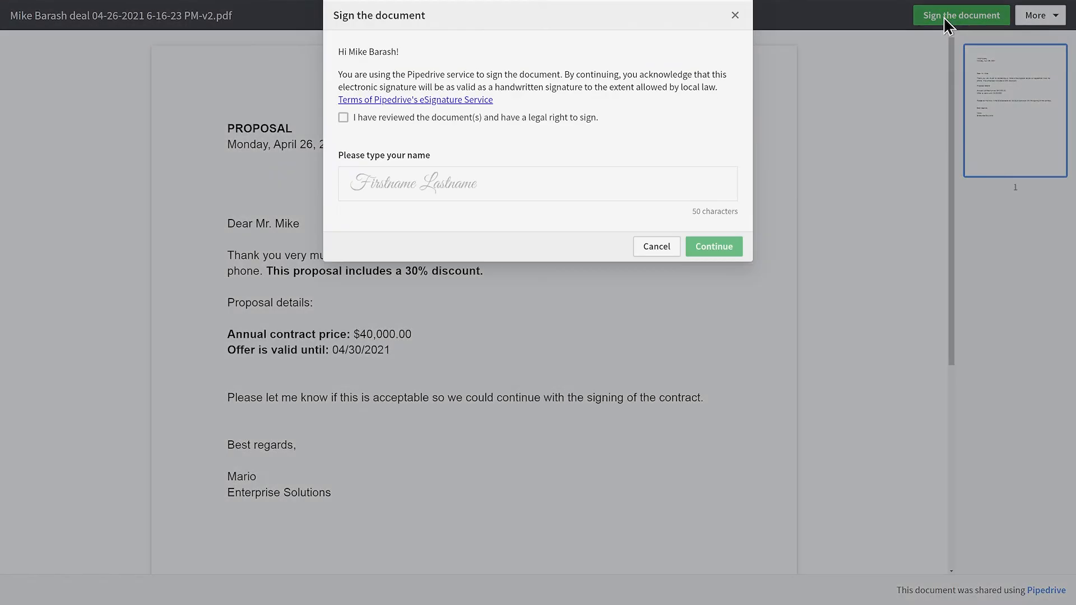
pyautogui.click(520, 119)
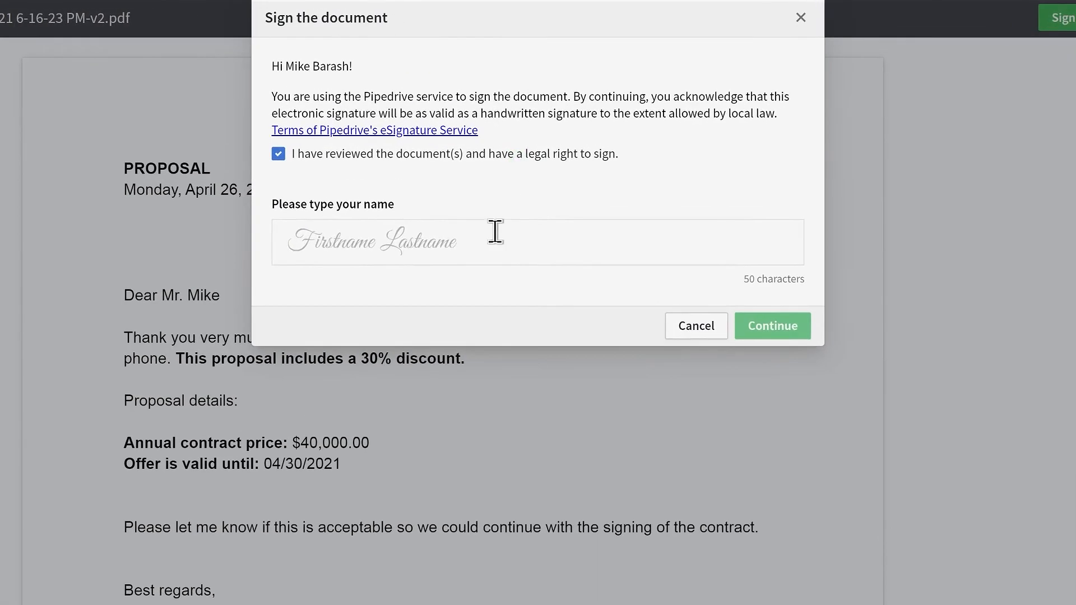
pyautogui.click(490, 230)
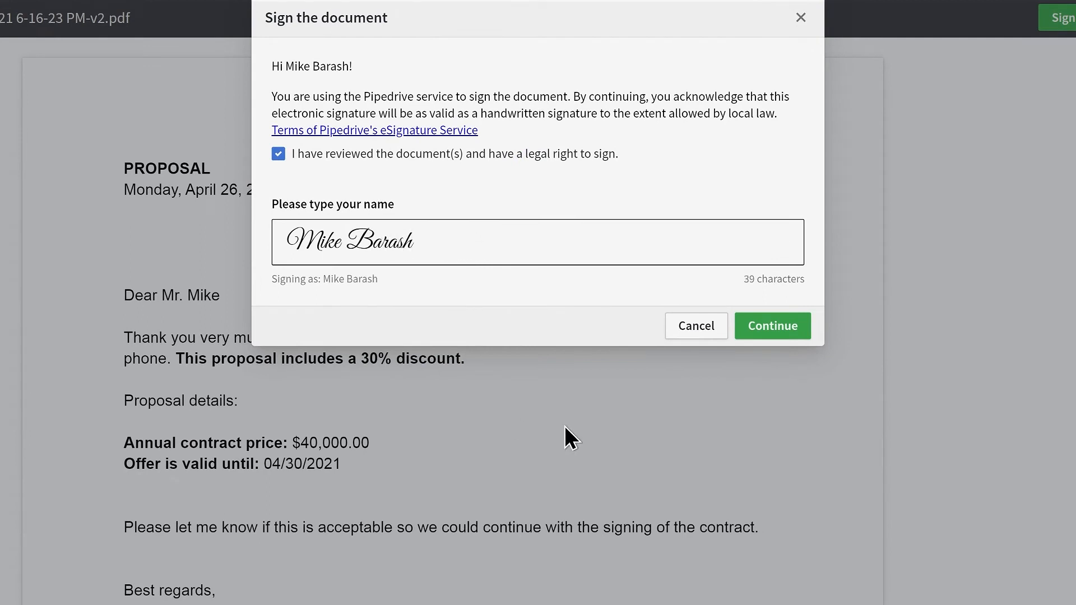
pyautogui.click(792, 325)
pyautogui.click(348, 116)
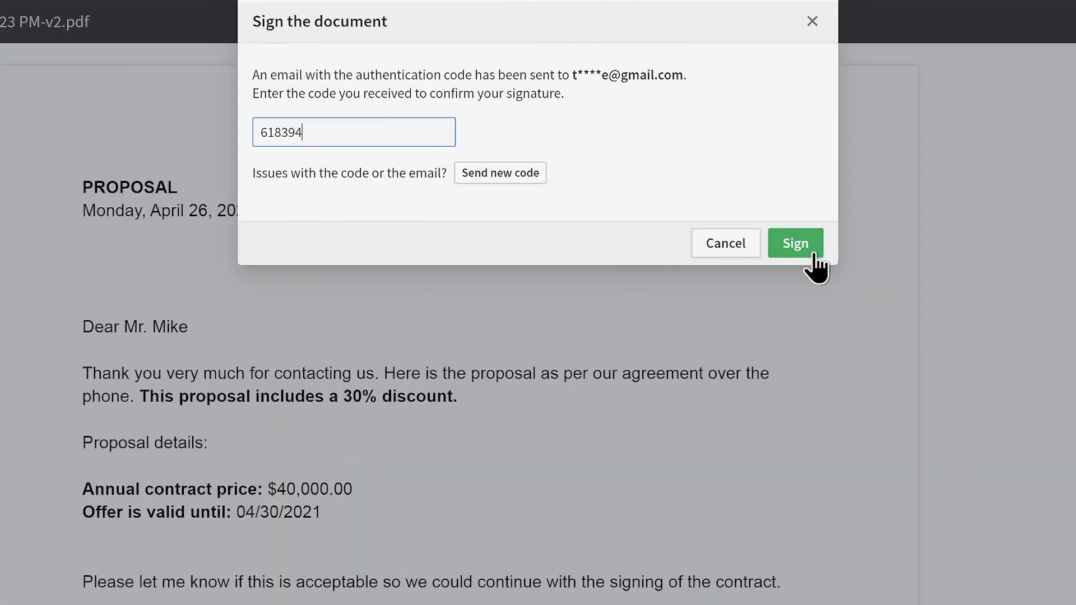
pyautogui.click(809, 254)
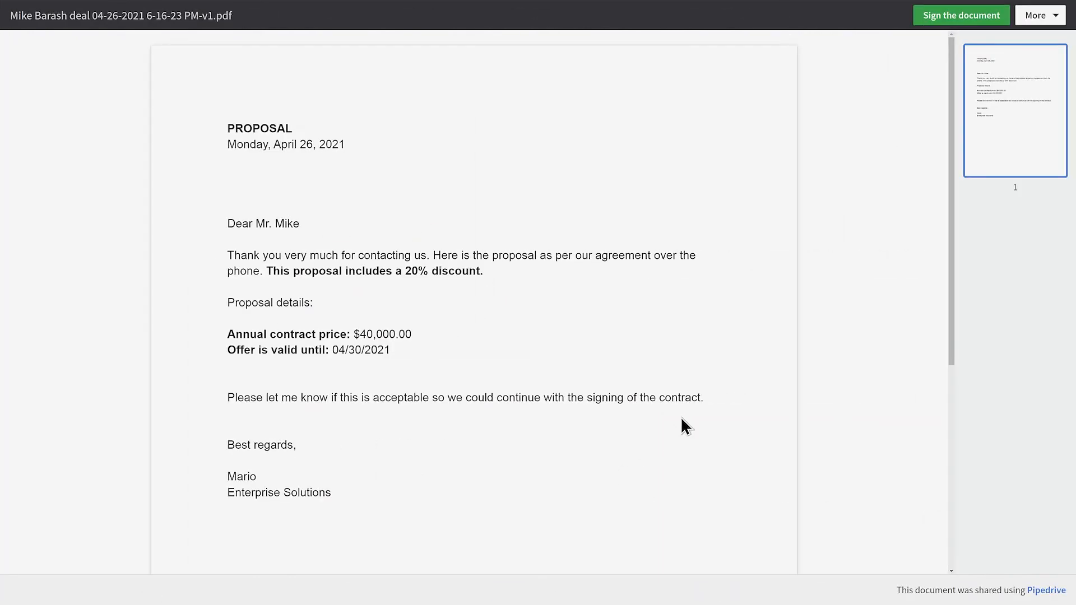
# Decline the 20% version, commenting that a 30% discount for 2021 was agreed.
pyautogui.click(1043, 16)
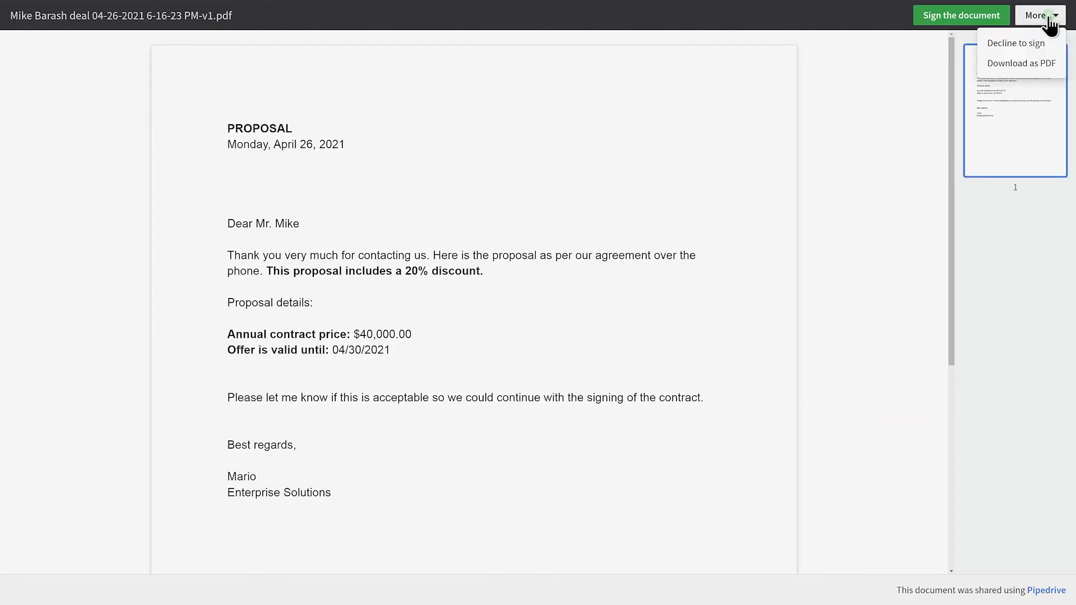
pyautogui.click(1036, 44)
pyautogui.write('I believe we agreed upon a 30% discount for 2021. Please review and update the pro')
pyautogui.write('posal. Tha')
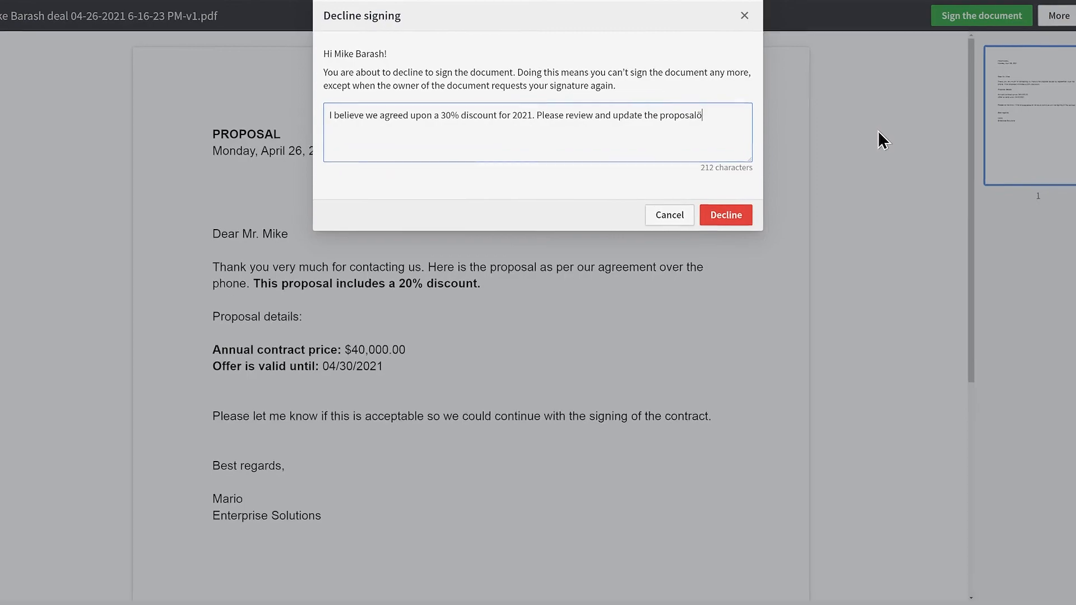
pyautogui.write('nk you.')
pyautogui.click(732, 222)
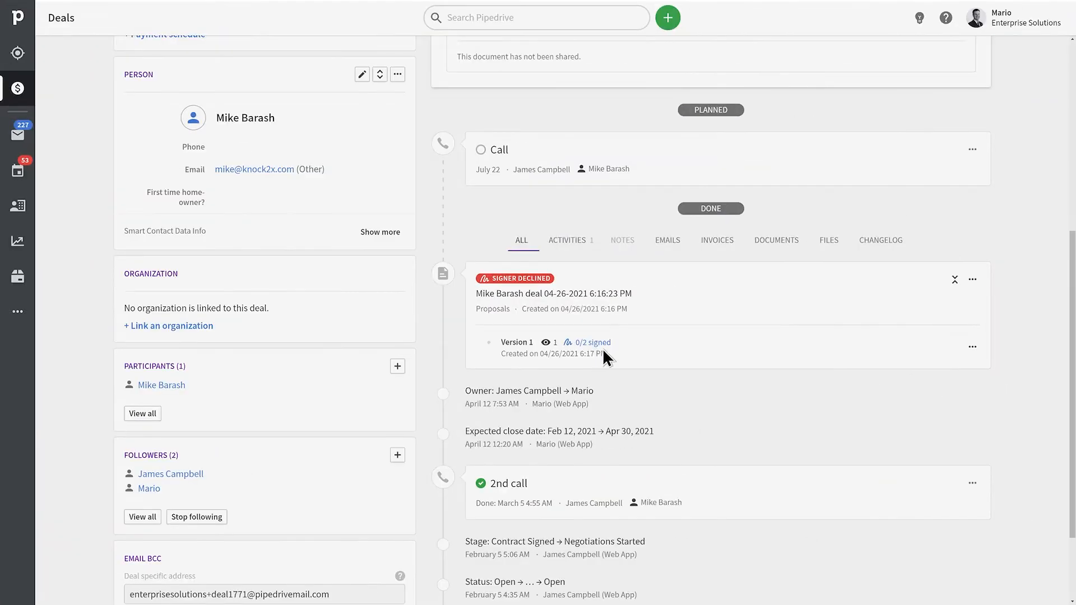
# Request e-signatures from both signers on version 2, the revised 30% discount proposal.
pyautogui.click(587, 343)
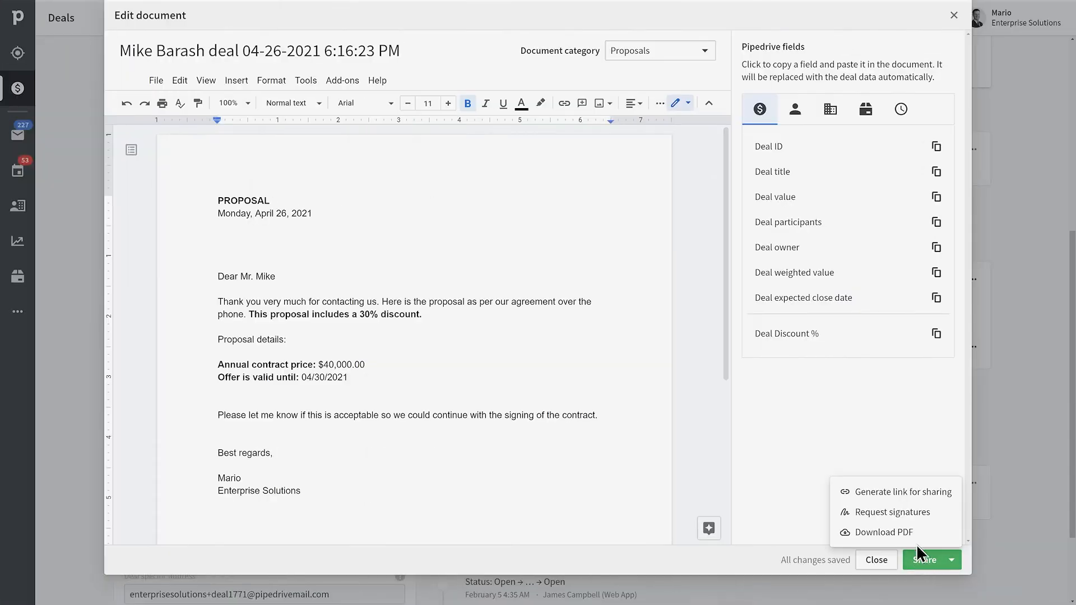
pyautogui.click(874, 510)
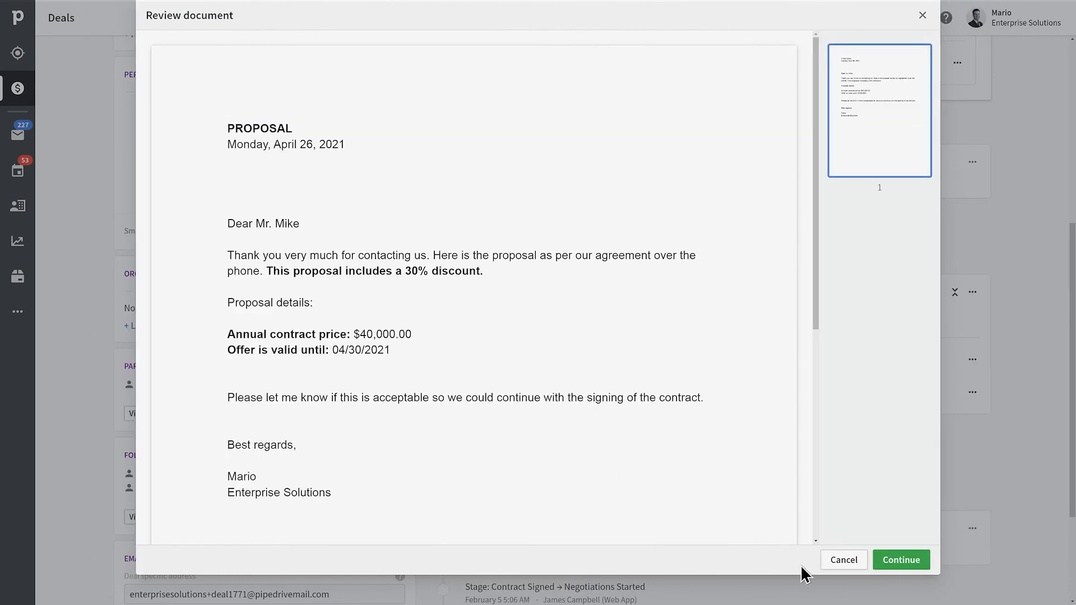
pyautogui.click(924, 563)
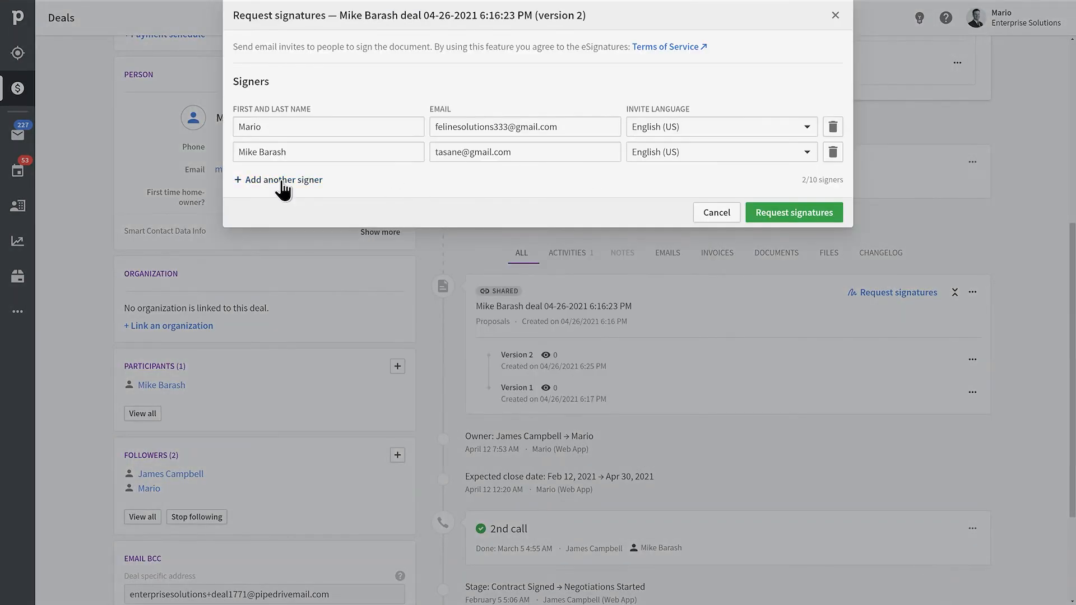
pyautogui.click(837, 216)
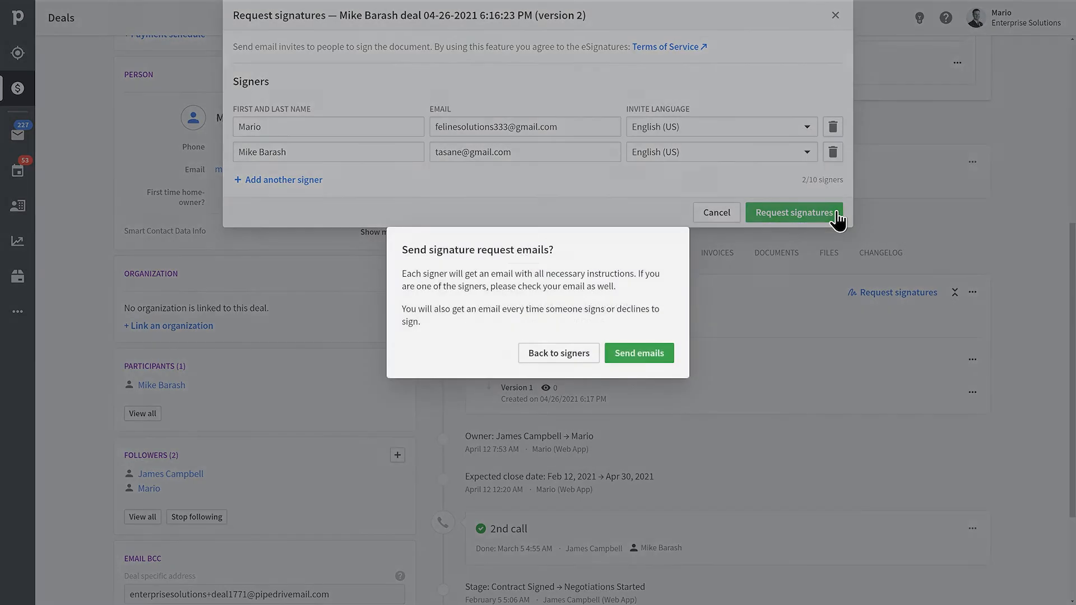
pyautogui.click(626, 354)
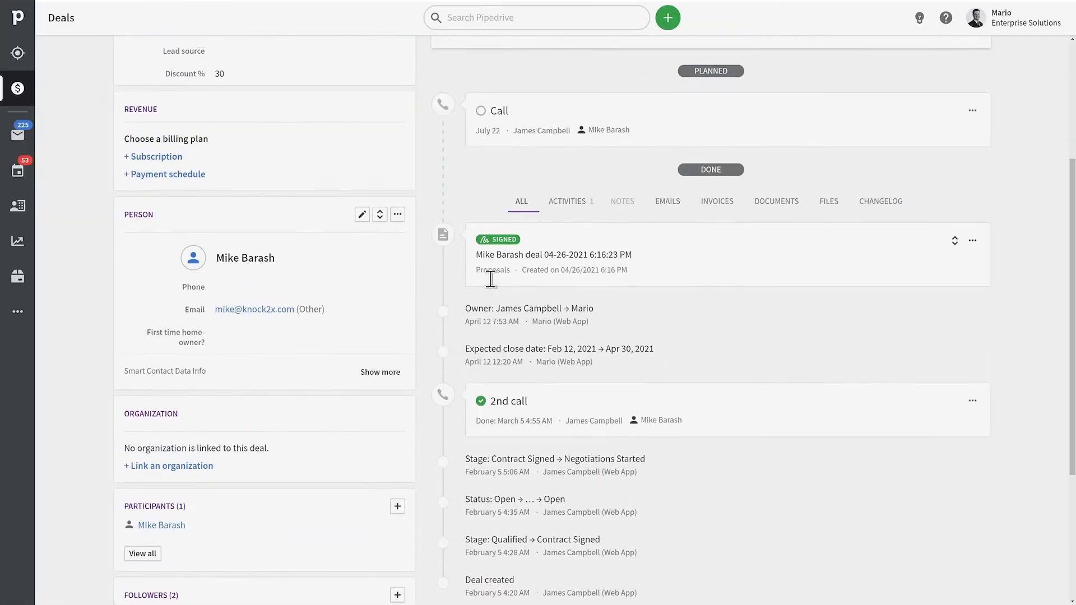
# Filter the deal history to documents and view version 2's 2/2 signed details and download options.
pyautogui.scroll(3, 567, 403)
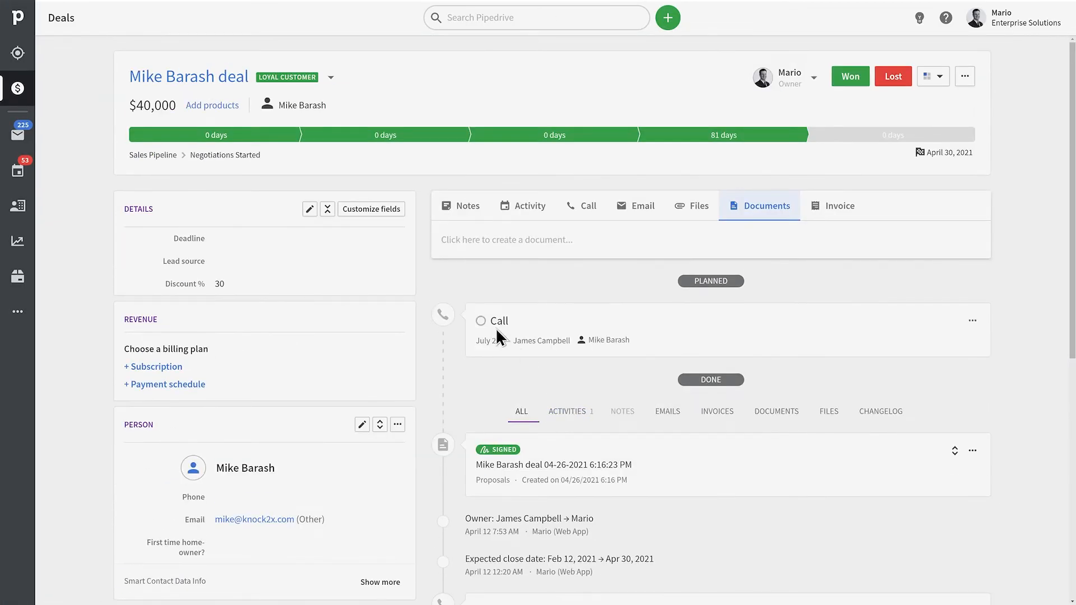
pyautogui.scroll(-5, 890, 305)
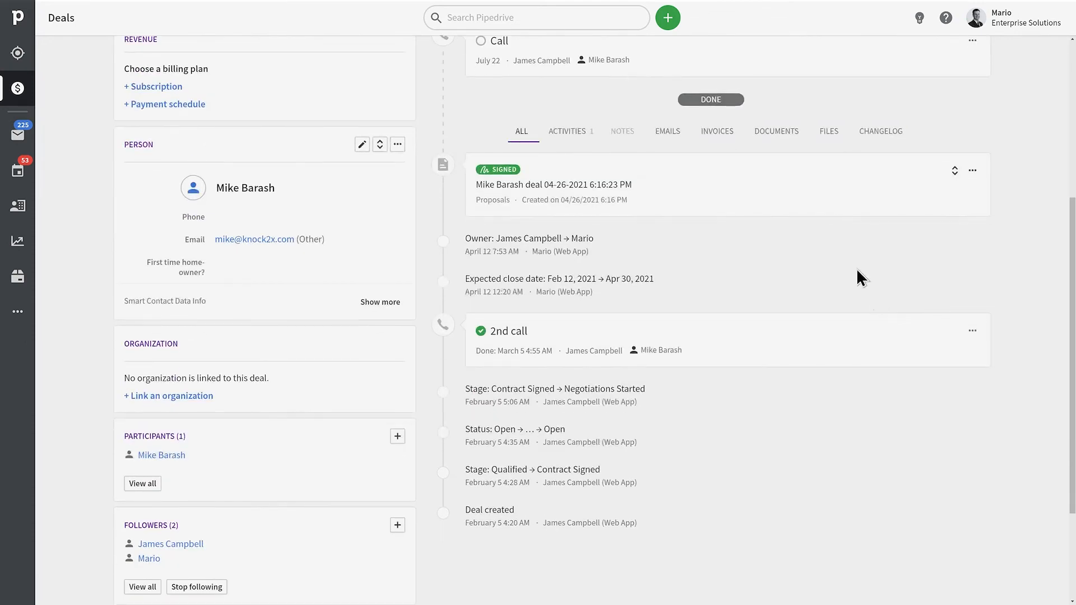
pyautogui.click(783, 134)
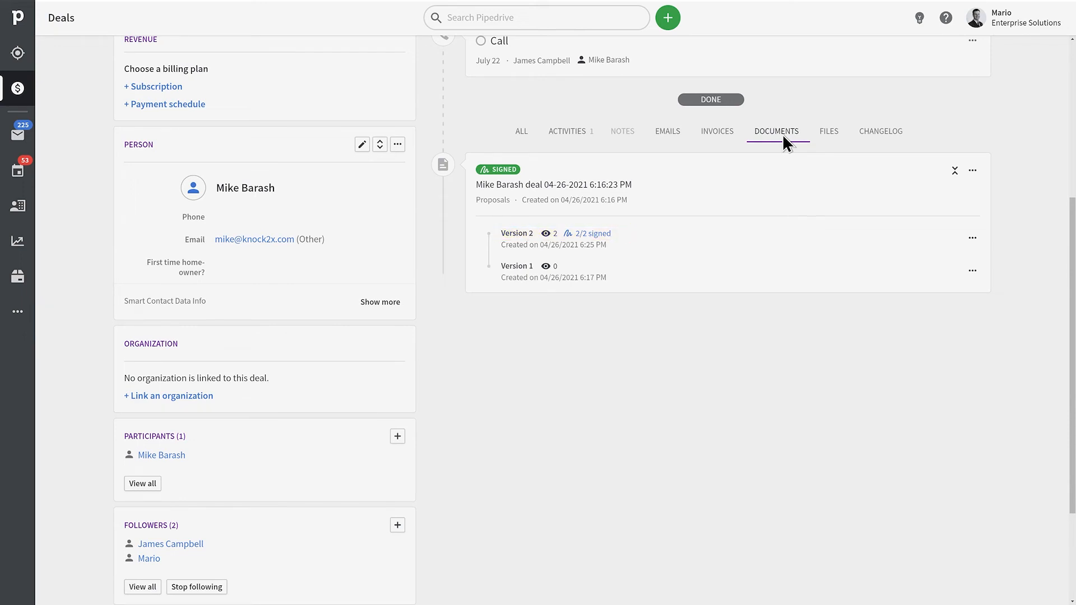
pyautogui.click(596, 234)
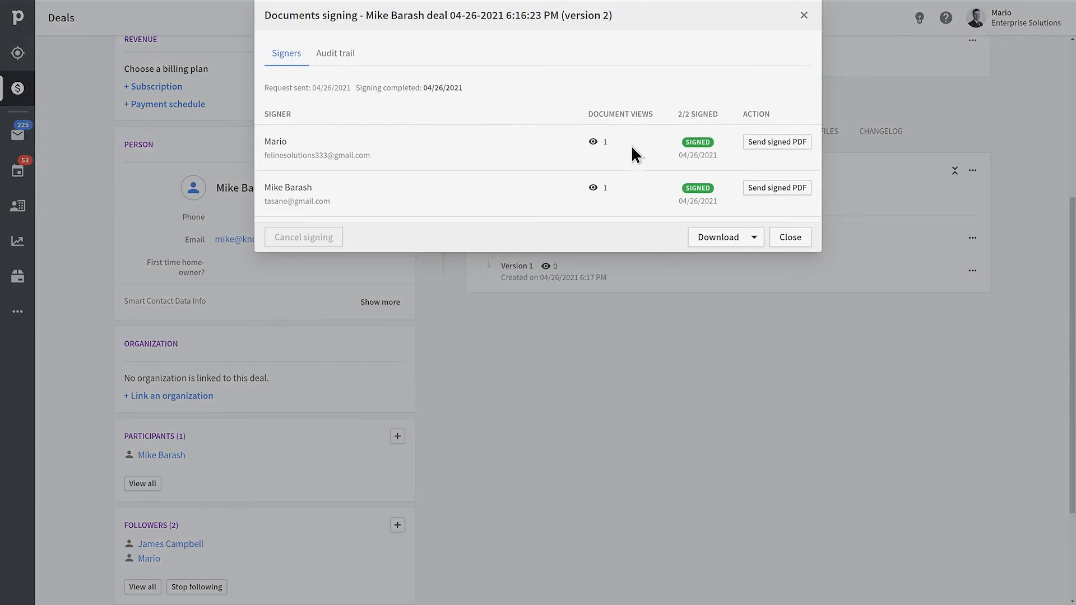
pyautogui.click(728, 233)
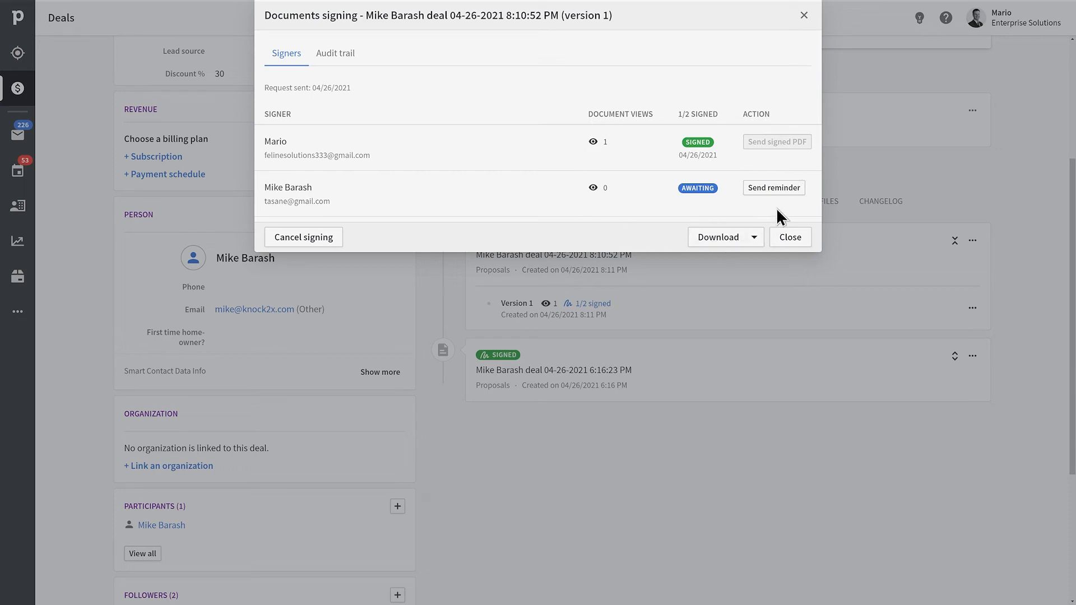
pyautogui.click(785, 189)
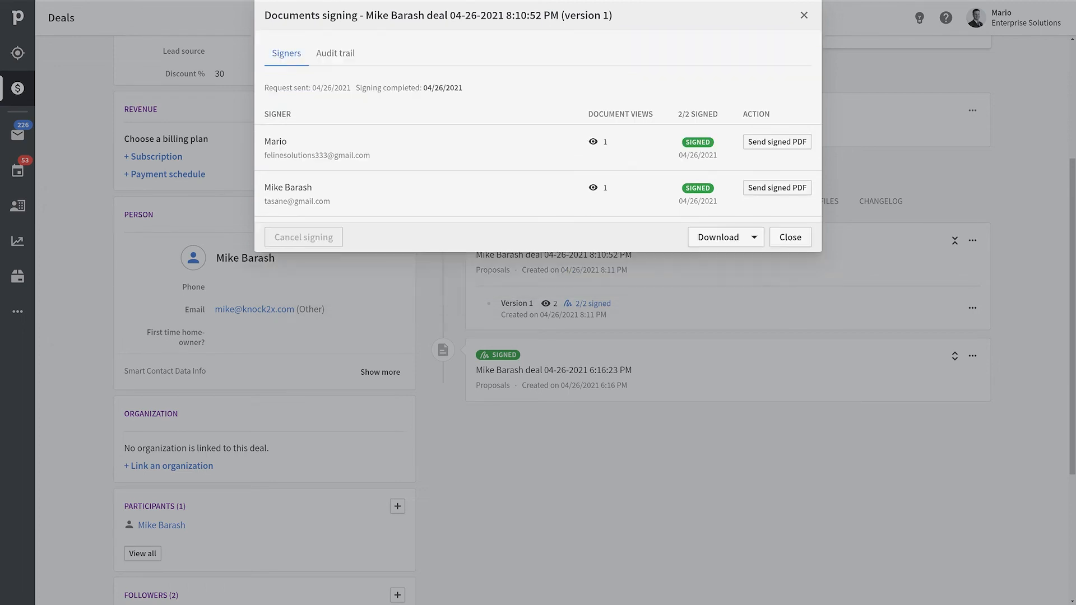
# Download the signed proposal's audit trail and open the AuditTrail PDF in Chrome.
pyautogui.click(721, 238)
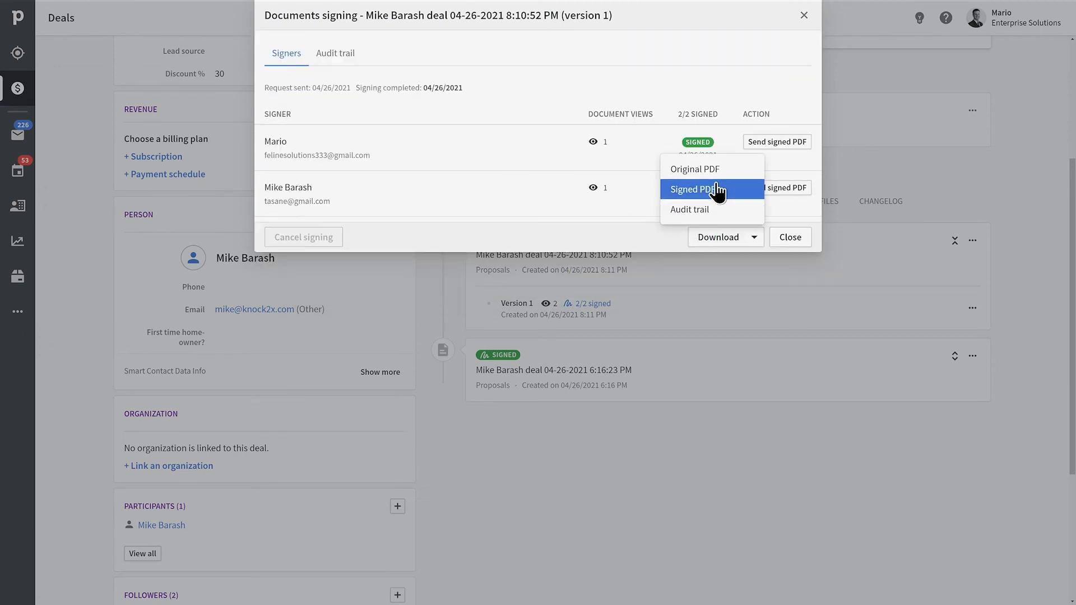
pyautogui.click(726, 210)
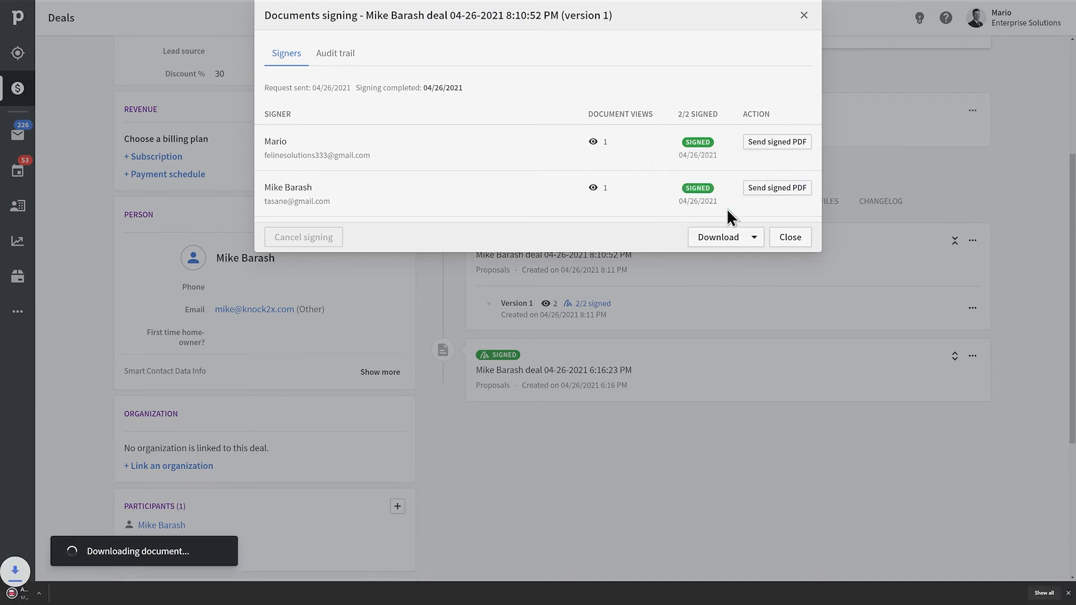
pyautogui.click(93, 594)
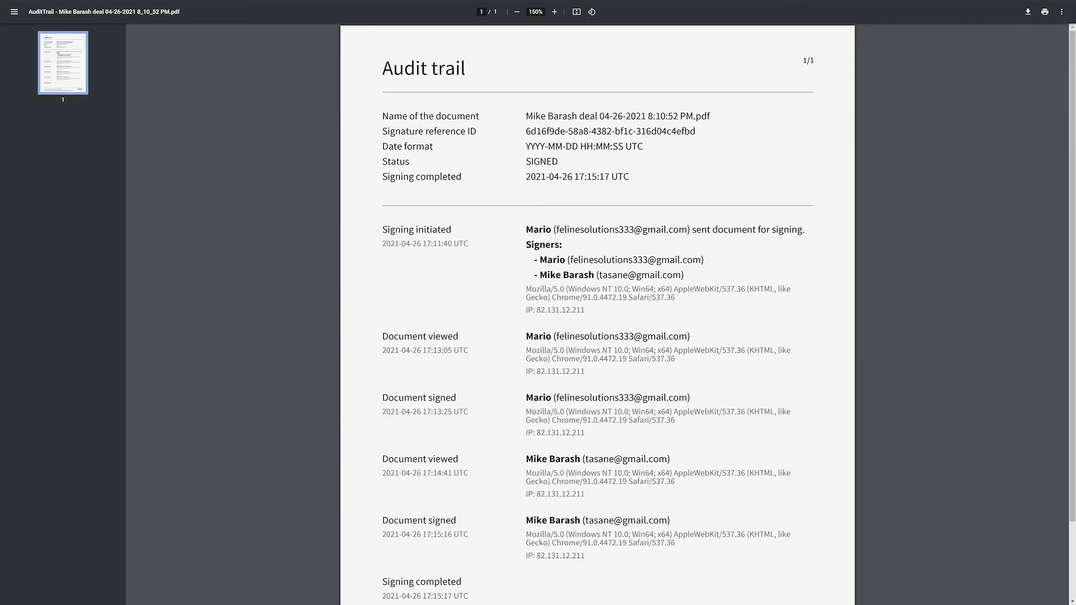
pyautogui.moveTo(1071, 98); pyautogui.dragTo(1072, 134)
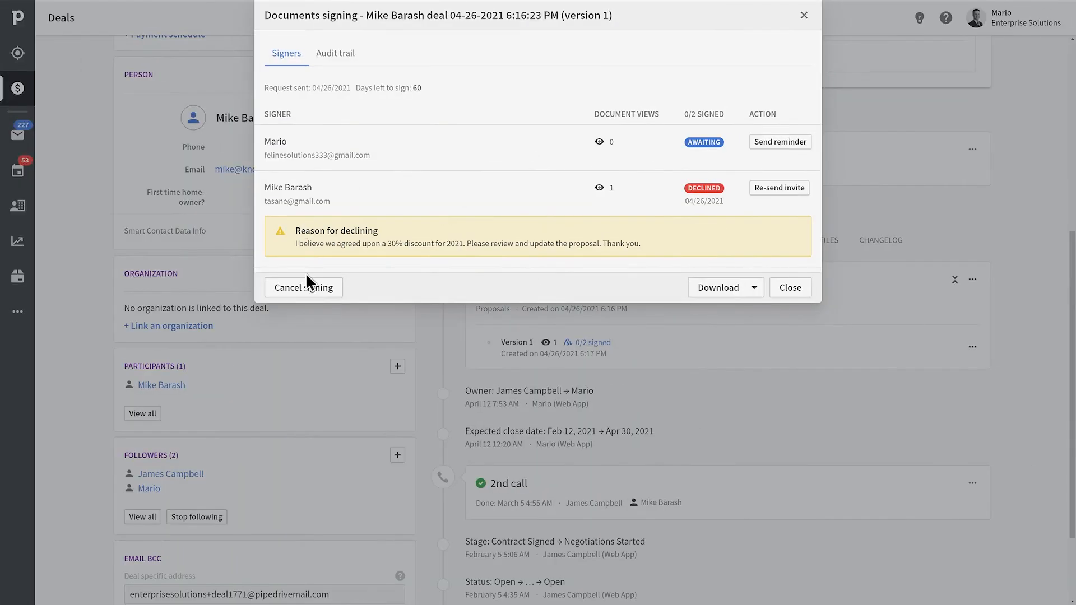
# Cancel the declined proposal's signing request, then open the 'Everyone has signed the document' email.
pyautogui.click(303, 294)
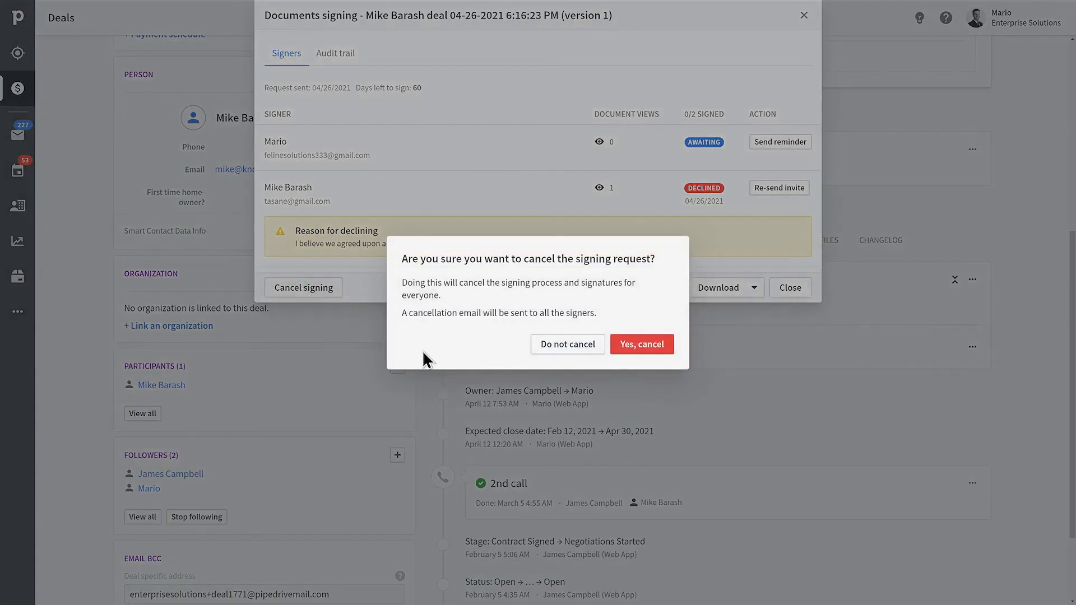
pyautogui.click(664, 344)
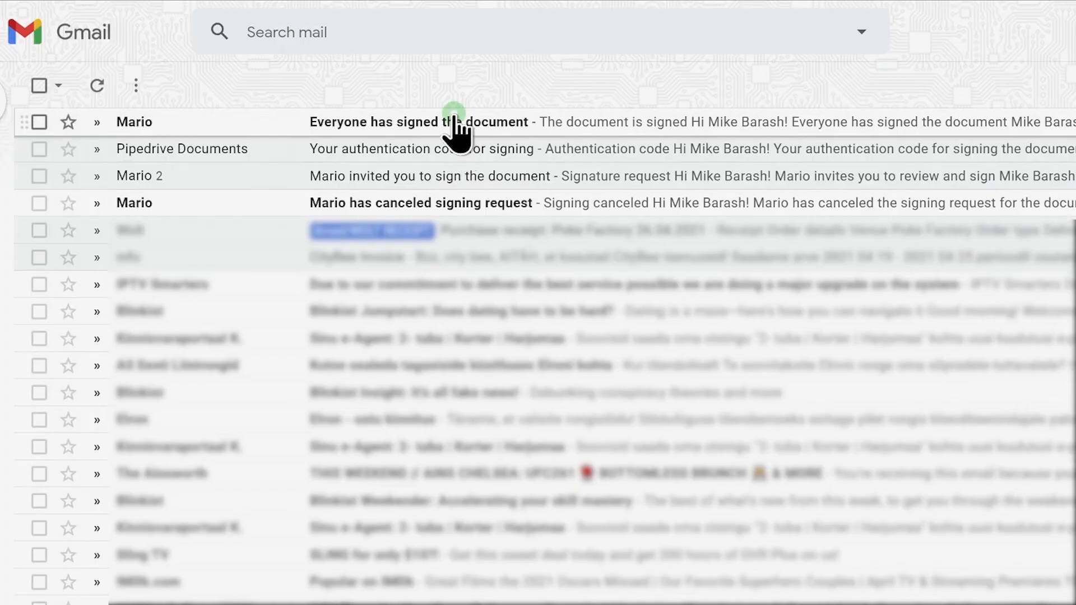
pyautogui.click(457, 133)
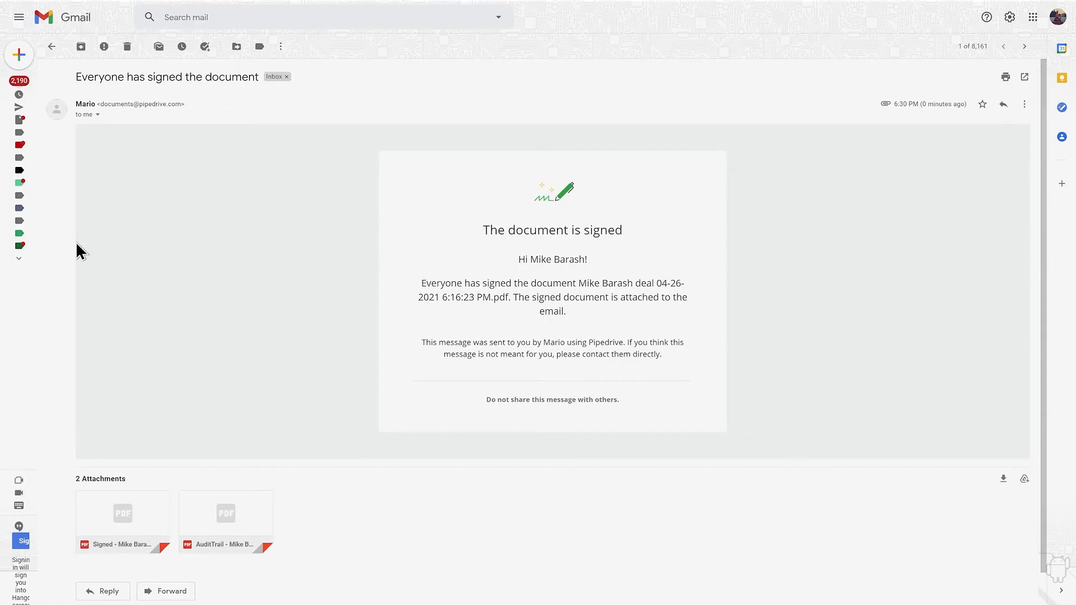
# Preview the Signed PDF attachment and scroll through the signed proposal.
pyautogui.moveTo(121, 516)
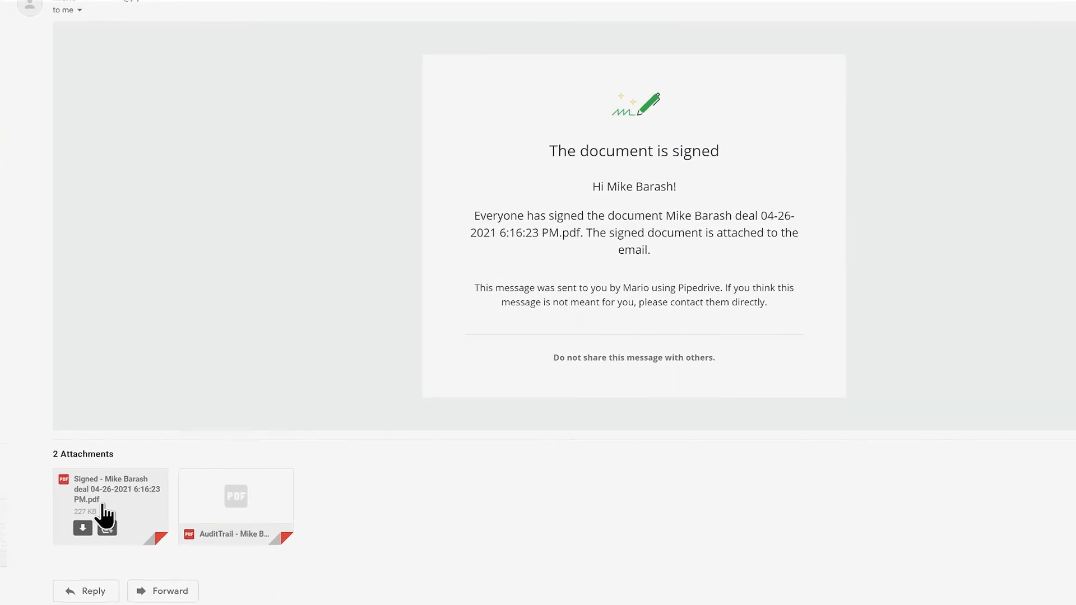
pyautogui.click(103, 493)
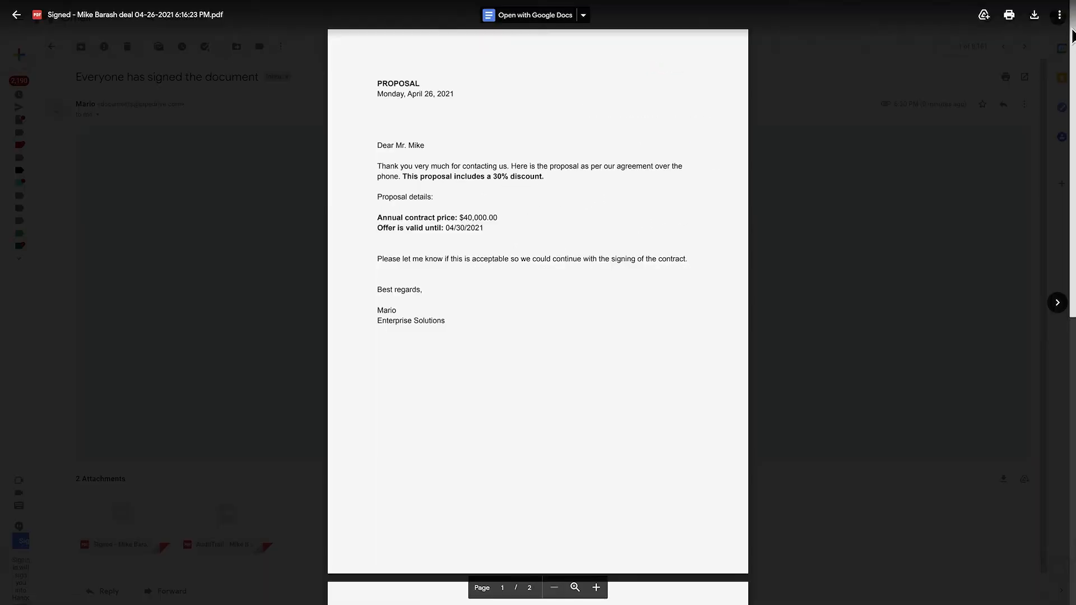
pyautogui.moveTo(1073, 32); pyautogui.dragTo(1025, 257)
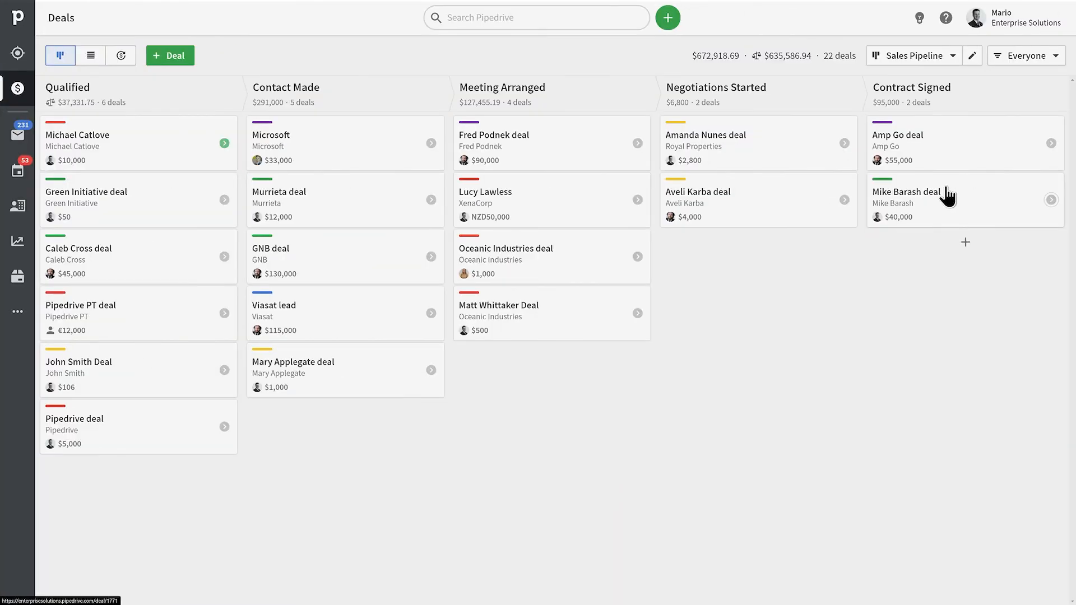
pyautogui.moveTo(944, 197); pyautogui.dragTo(751, 587)
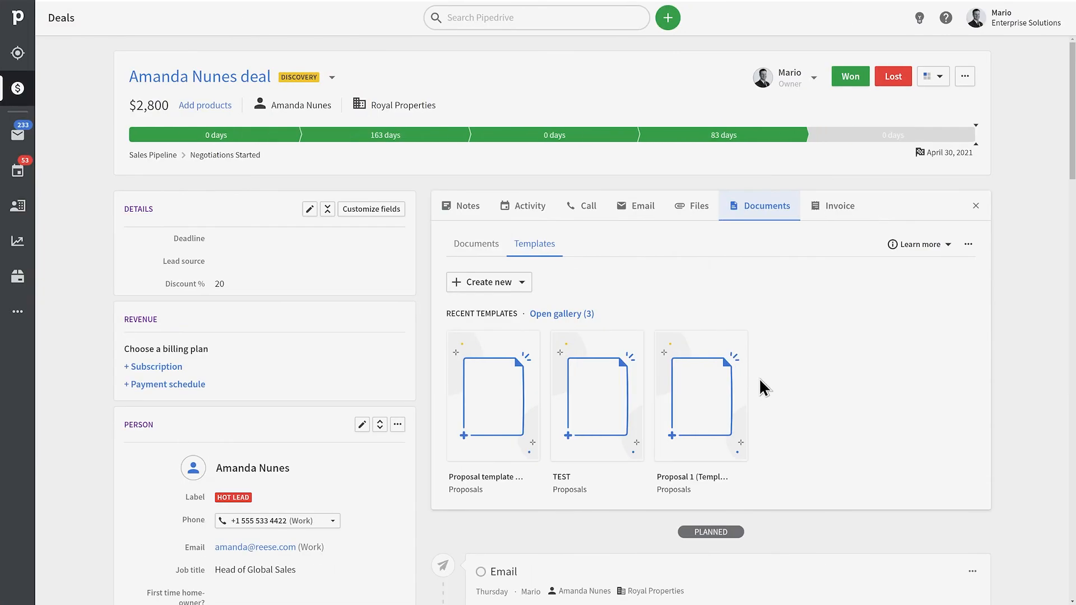
# Open the Smart Docs company settings from the document templates' extra options menu.
pyautogui.click(969, 245)
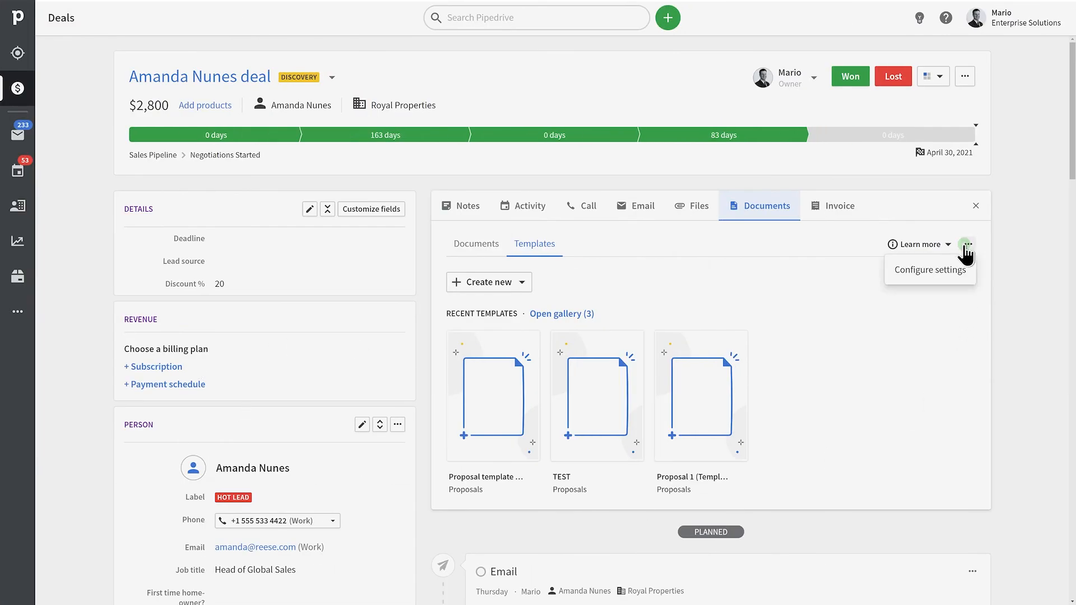
pyautogui.click(948, 270)
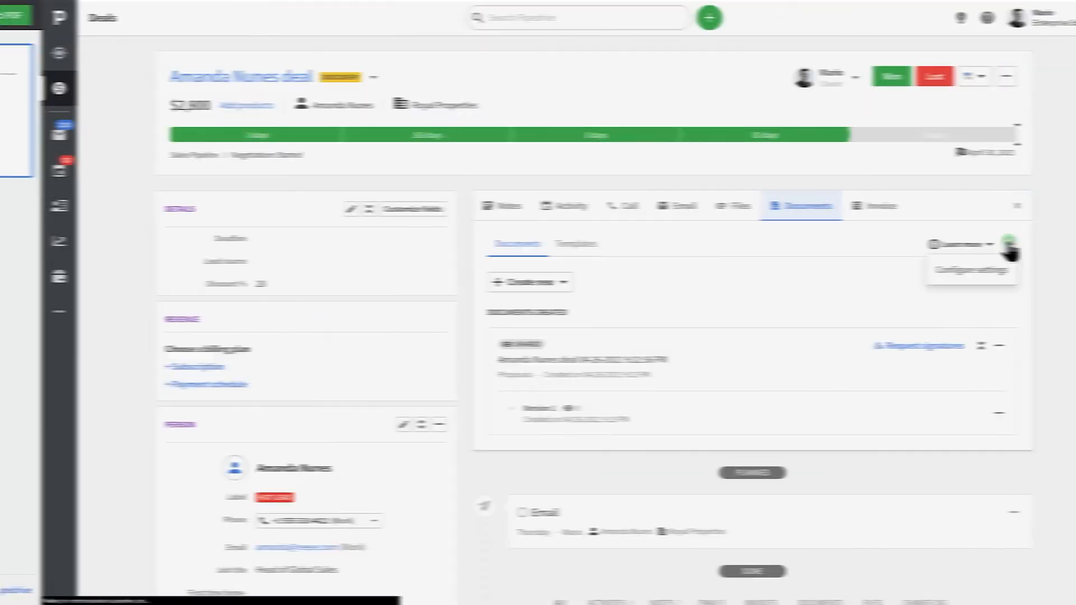
# Hide the Pipedrive logo on shared documents and save the Smart Docs settings.
pyautogui.click(960, 274)
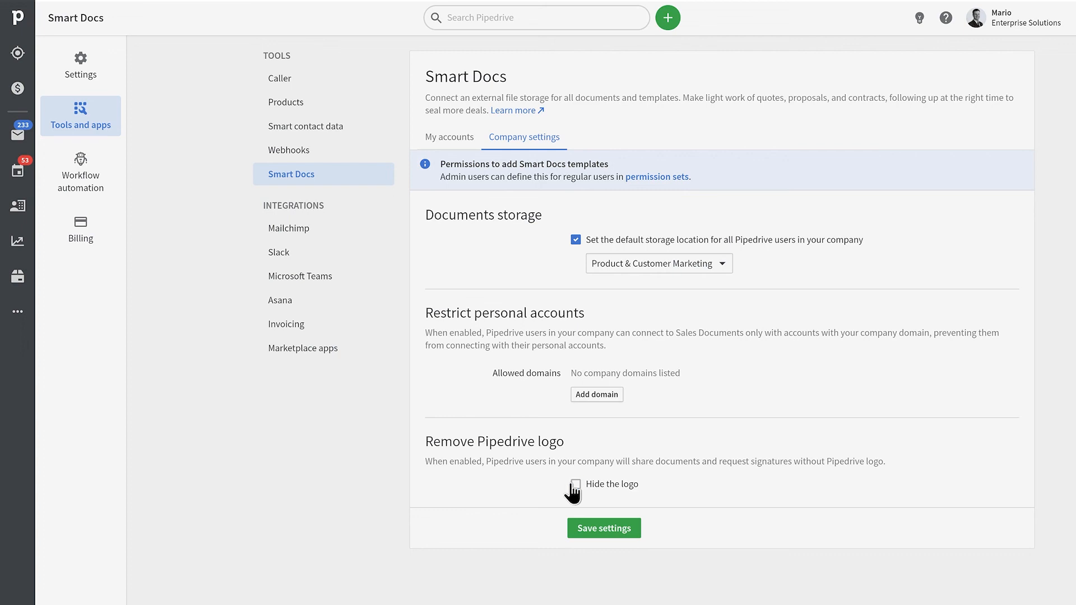
pyautogui.click(576, 484)
pyautogui.click(621, 531)
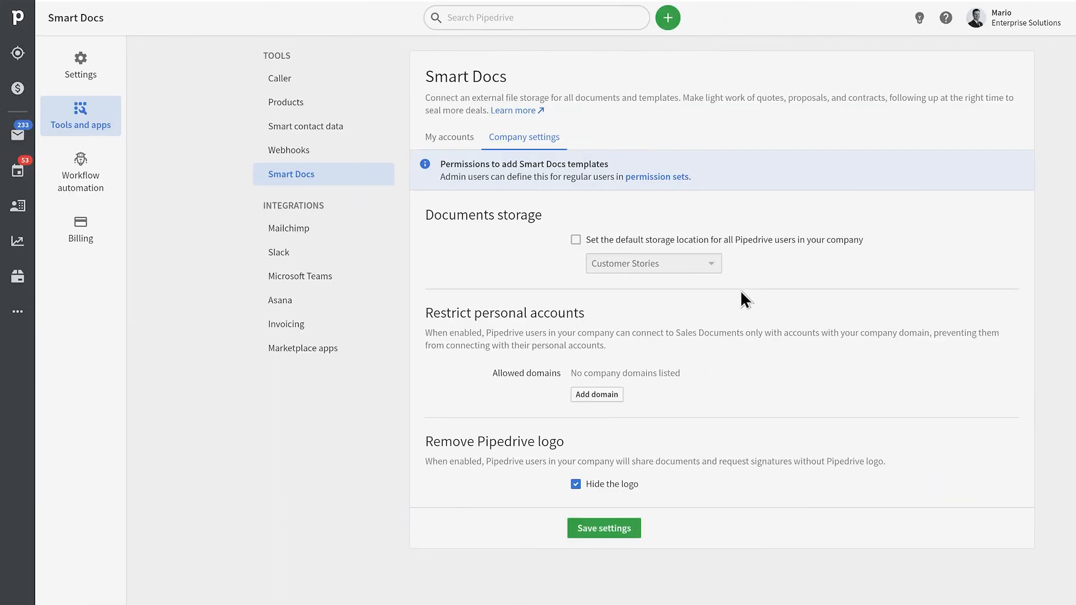
# Make the Product & Customer Marketing shared drive the company-wide default storage location.
pyautogui.click(582, 240)
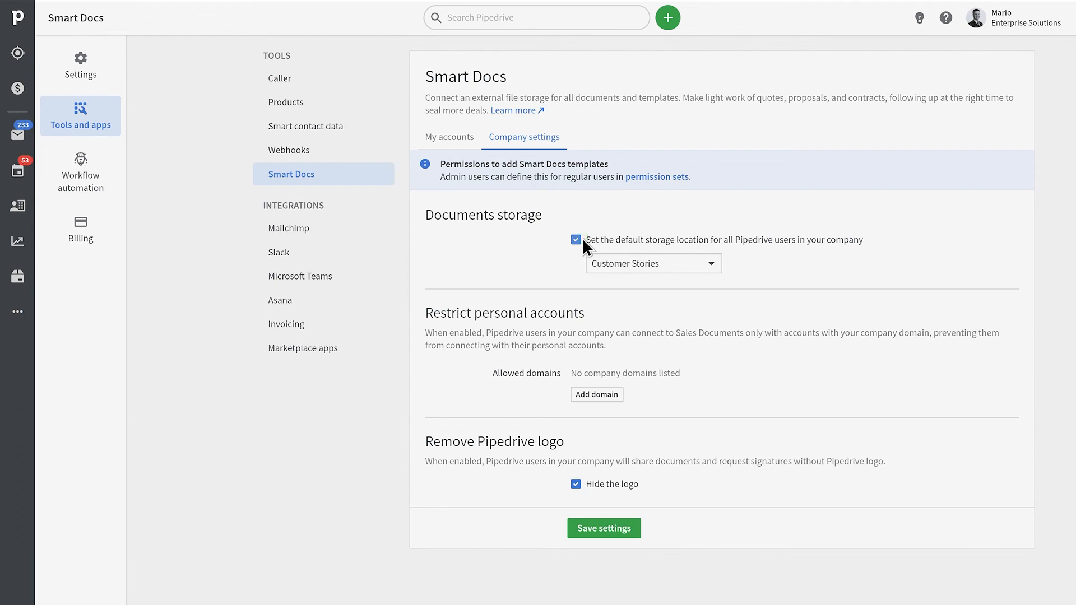
pyautogui.click(652, 263)
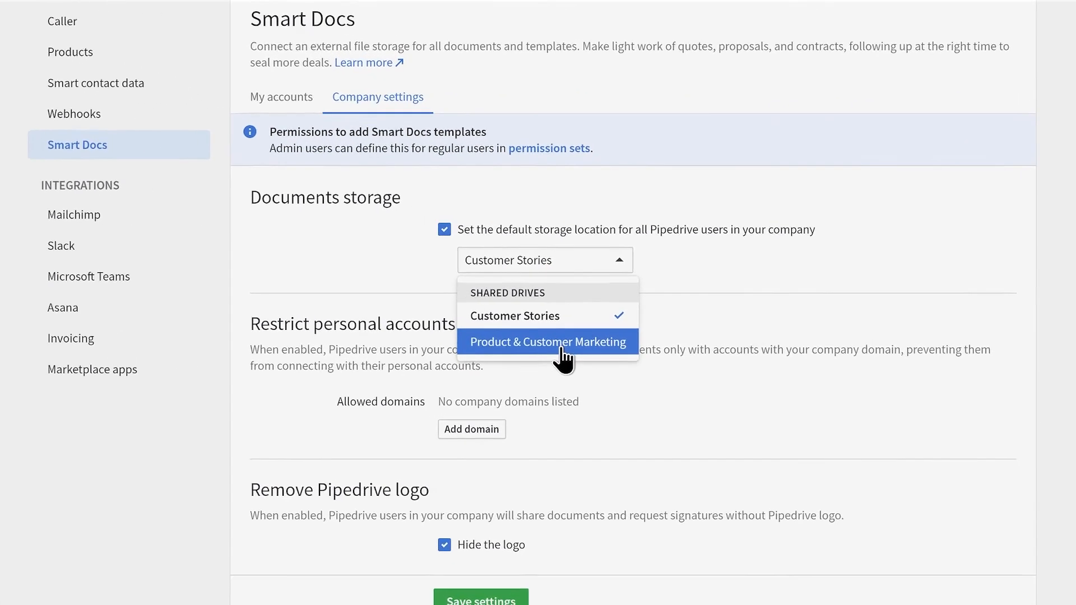
pyautogui.click(498, 352)
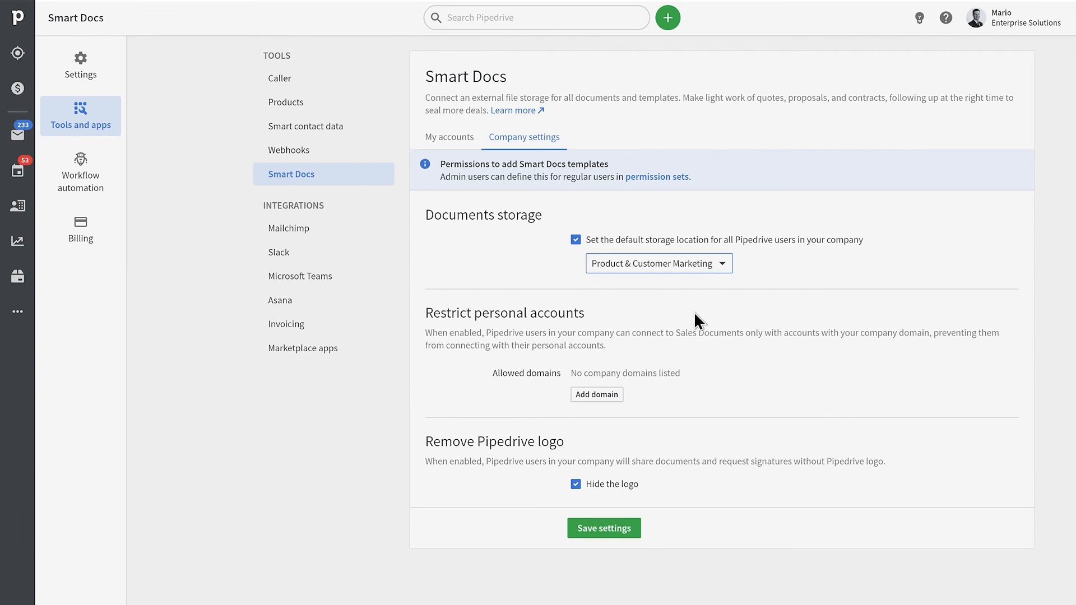
# Add enterprisesolutions.com as the allowed domain under Restrict personal accounts.
pyautogui.click(603, 396)
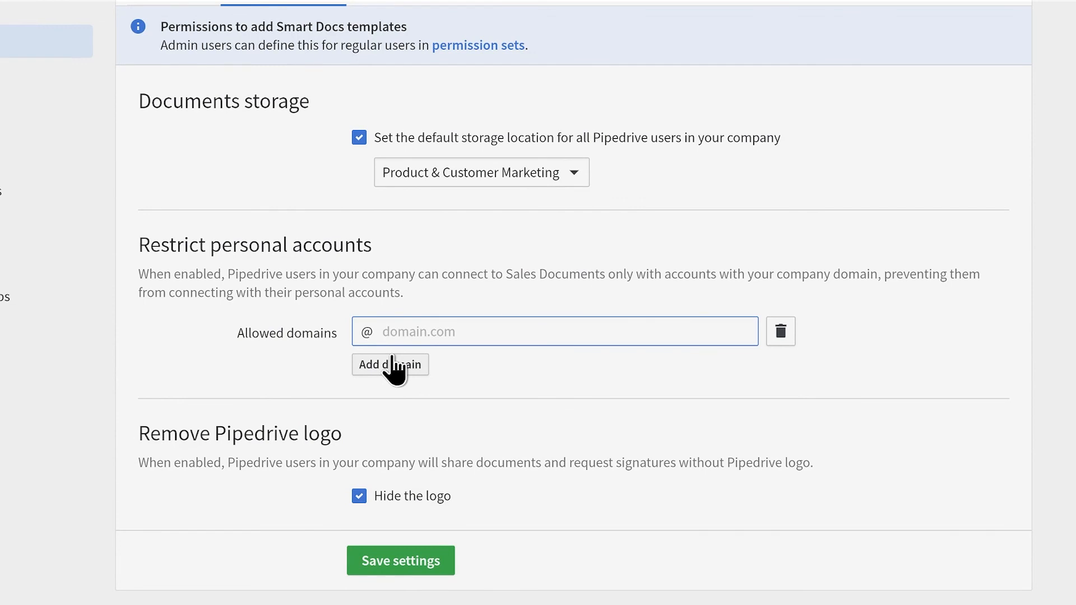
pyautogui.write('enterprisesolutions.com')
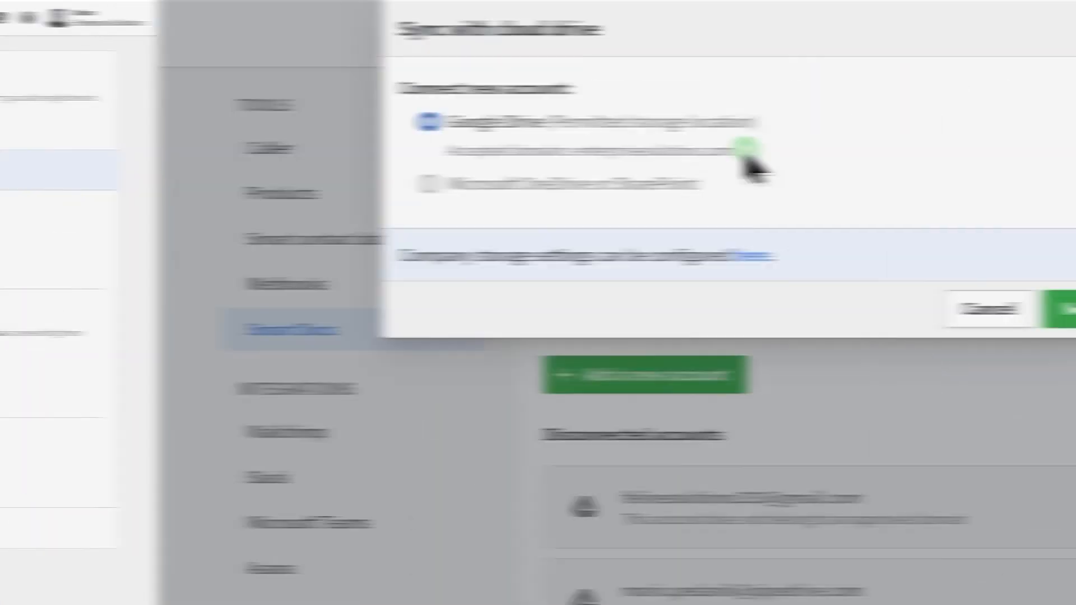
pyautogui.moveTo(752, 163); pyautogui.dragTo(267, 180)
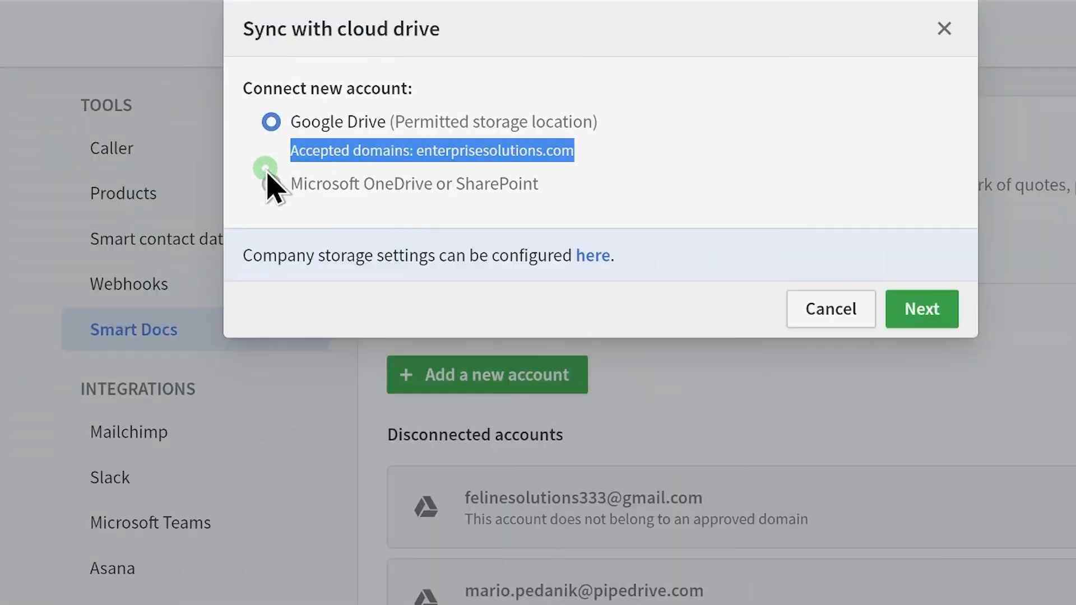
pyautogui.click(665, 140)
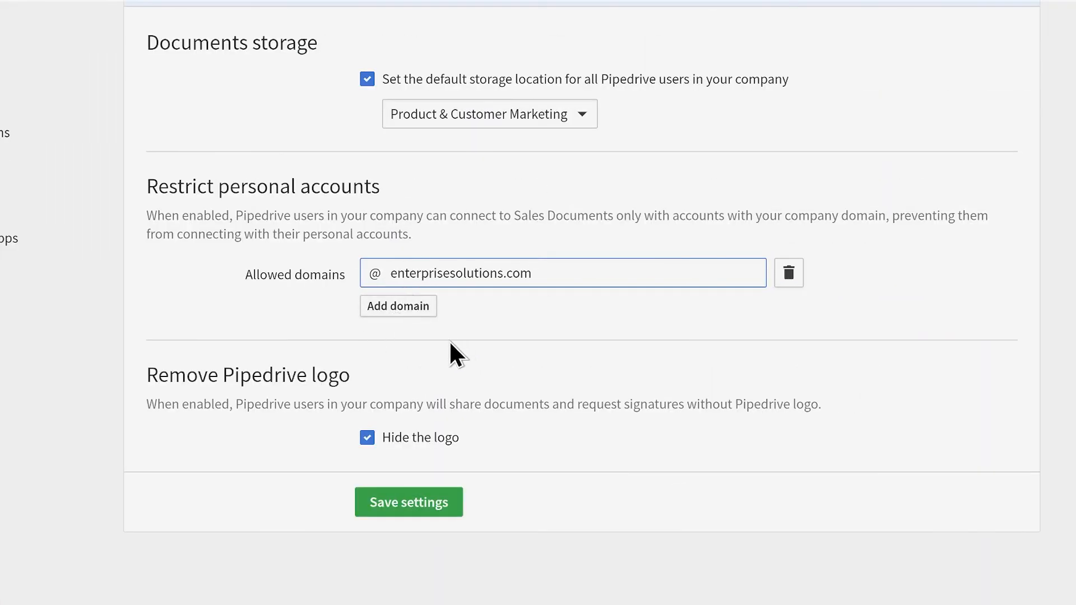
pyautogui.click(392, 306)
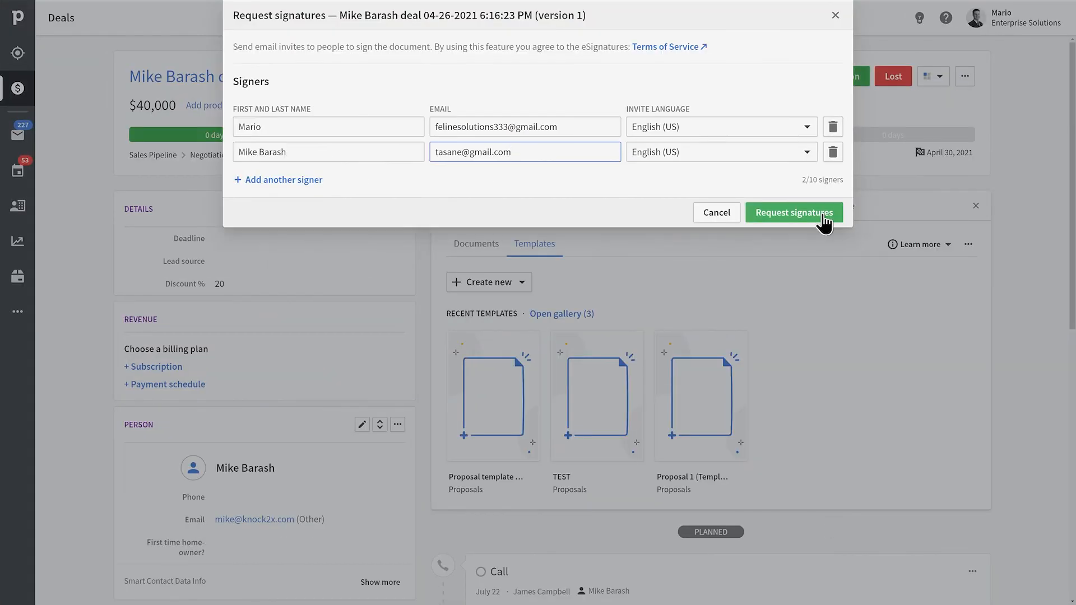
# Send the proposal's signature request emails to both listed signers.
pyautogui.click(823, 214)
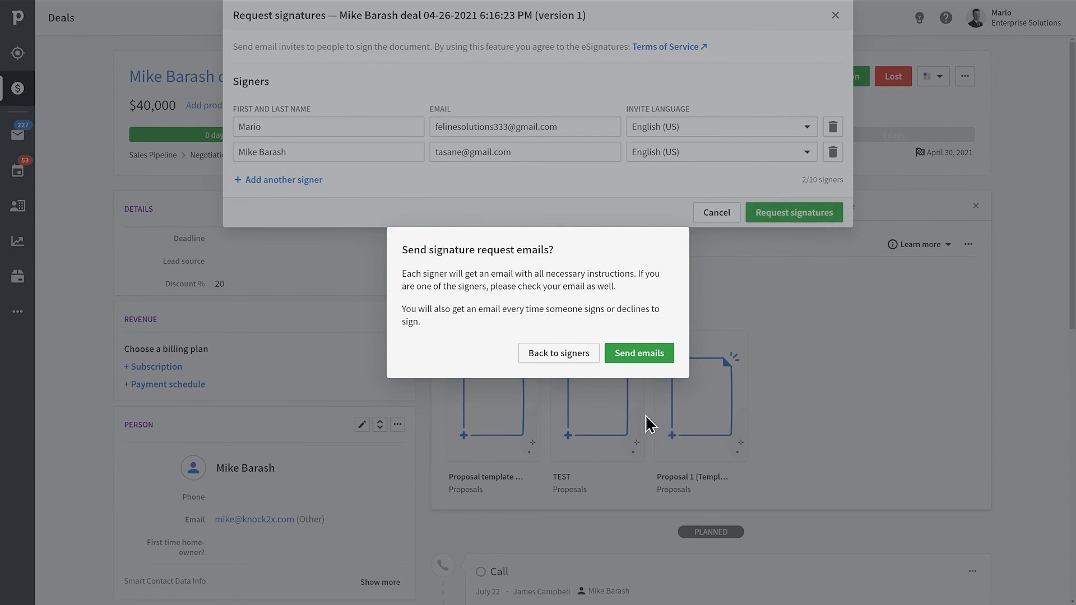
pyautogui.click(615, 367)
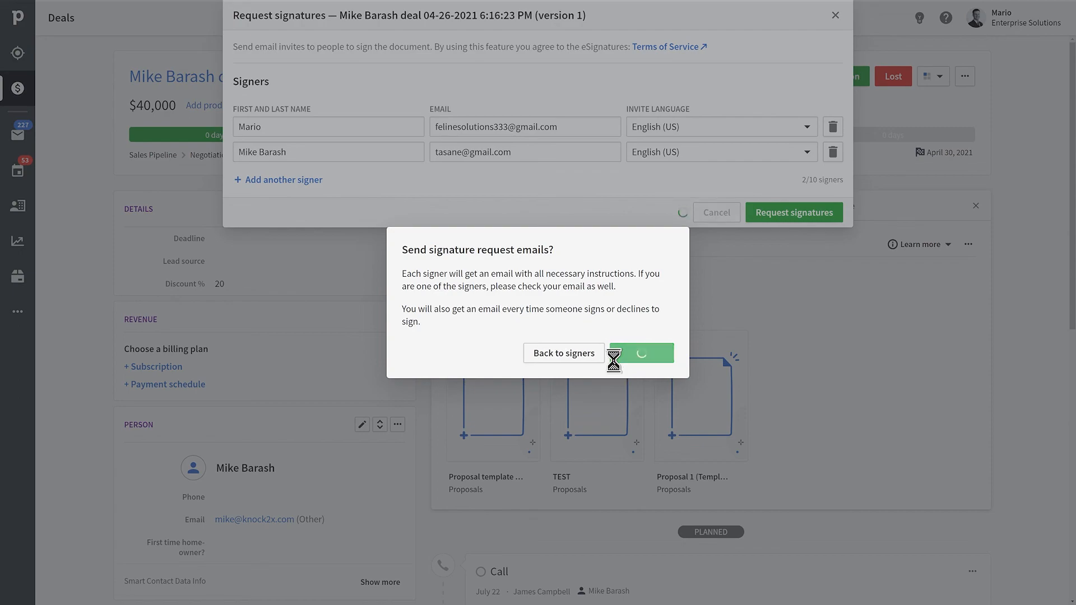